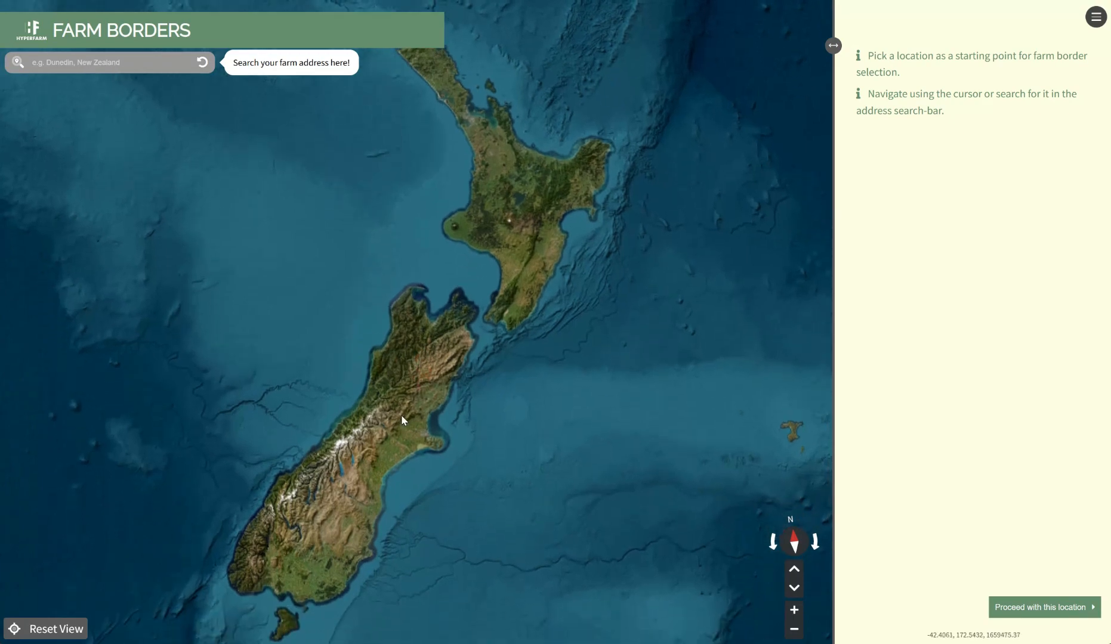
# Find the location Point (172.686, -43.396) through the address search and proceed with it as the starting point
pyautogui.scroll(5, 403, 414)
pyautogui.scroll(-3, 403, 405)
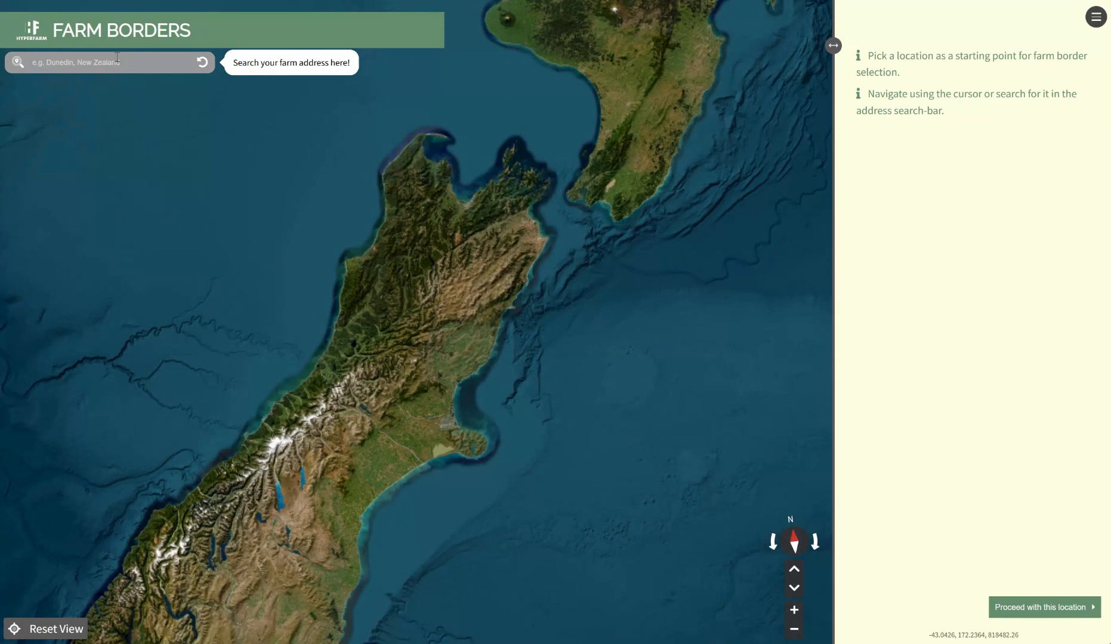
pyautogui.click(117, 58)
pyautogui.click(105, 83)
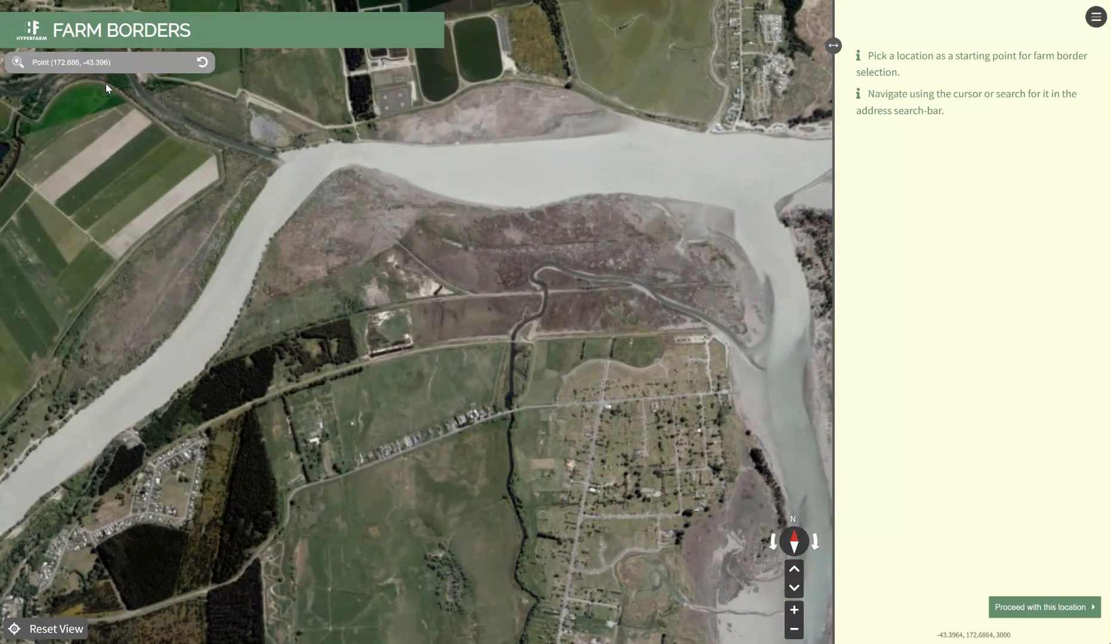
pyautogui.scroll(-3, 473, 363)
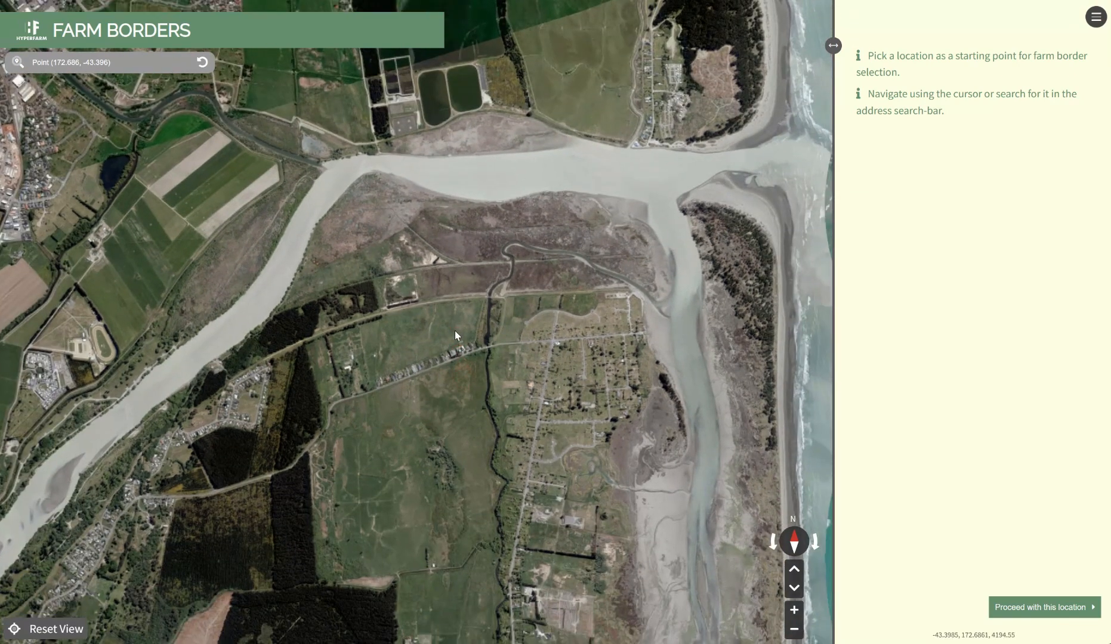
pyautogui.click(1027, 605)
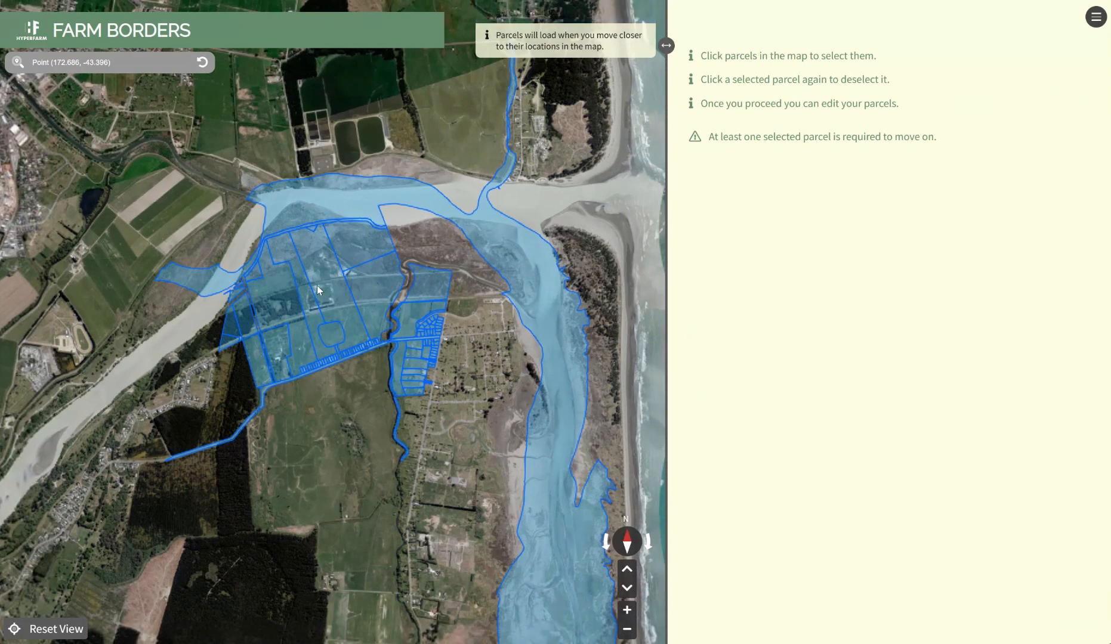
# Select the four adjoining parcels 493878, 493702, 3378587 and 3359057 south of the river and proceed with them
pyautogui.scroll(5, 314, 291)
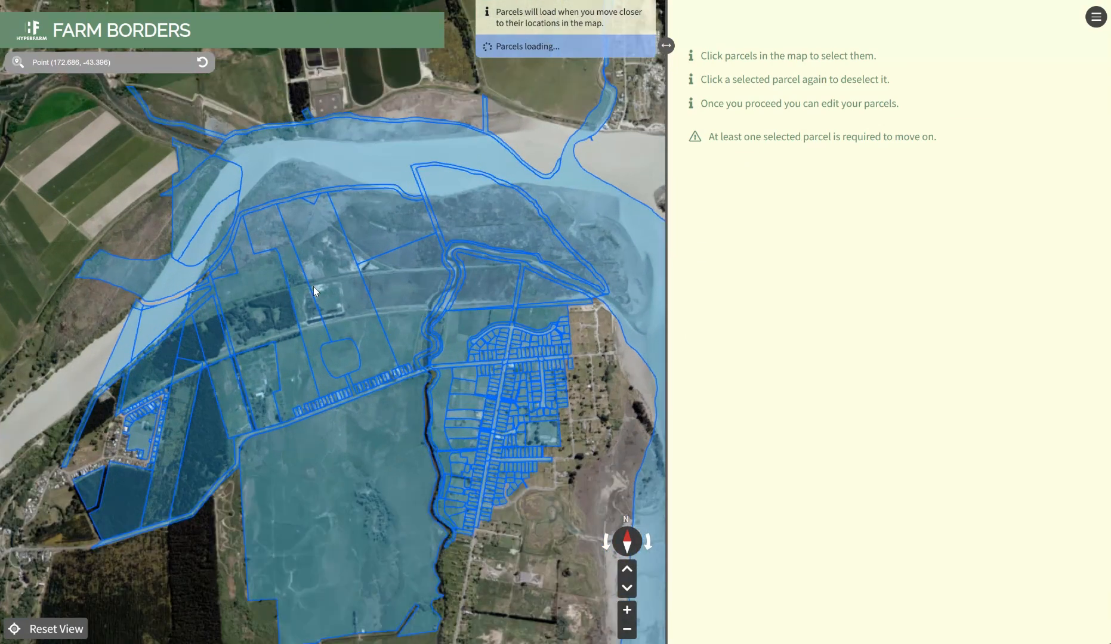
pyautogui.click(298, 287)
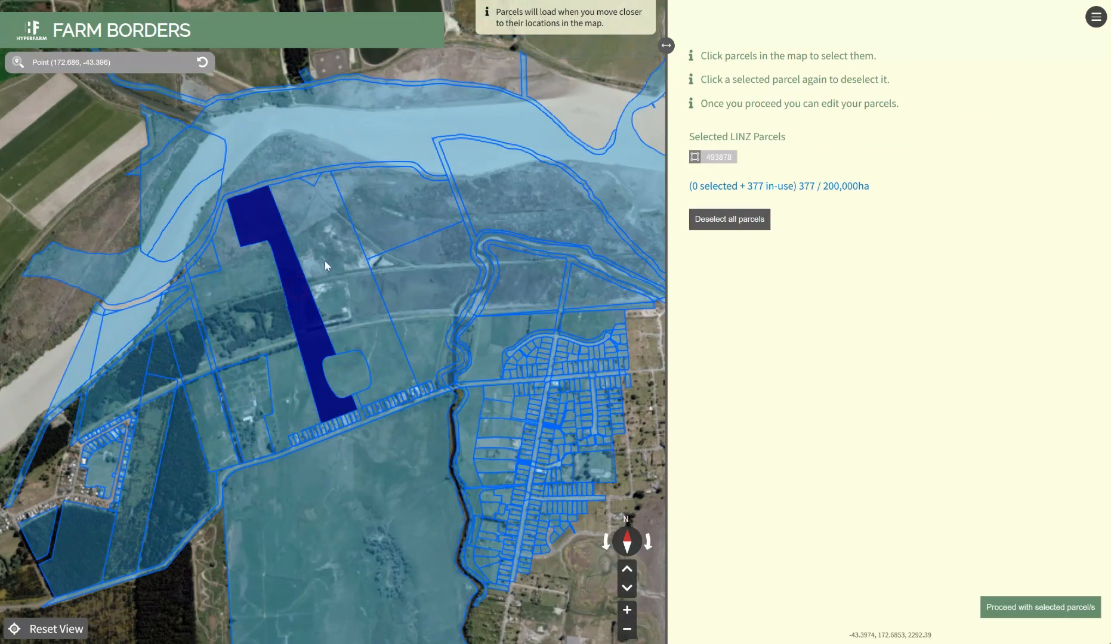
pyautogui.click(334, 252)
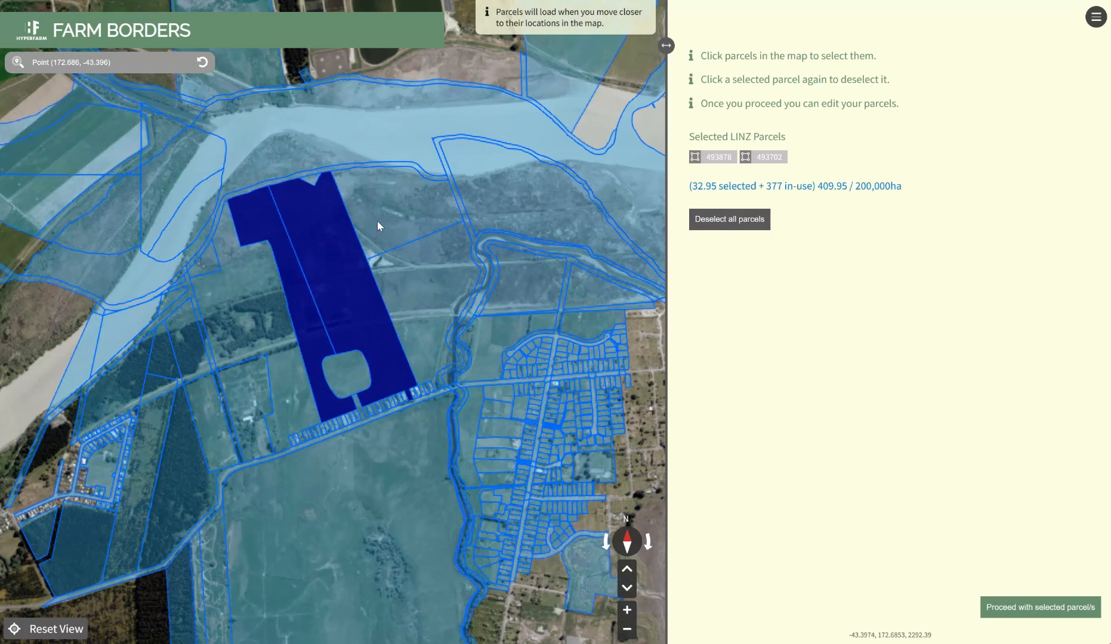
pyautogui.click(377, 222)
pyautogui.click(417, 300)
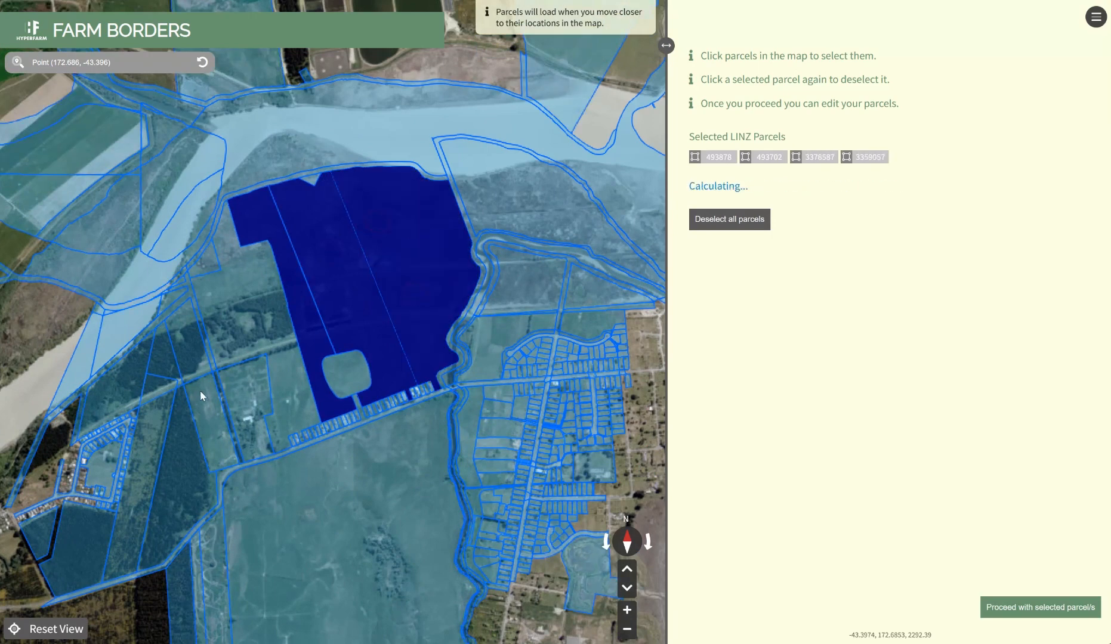
pyautogui.click(206, 404)
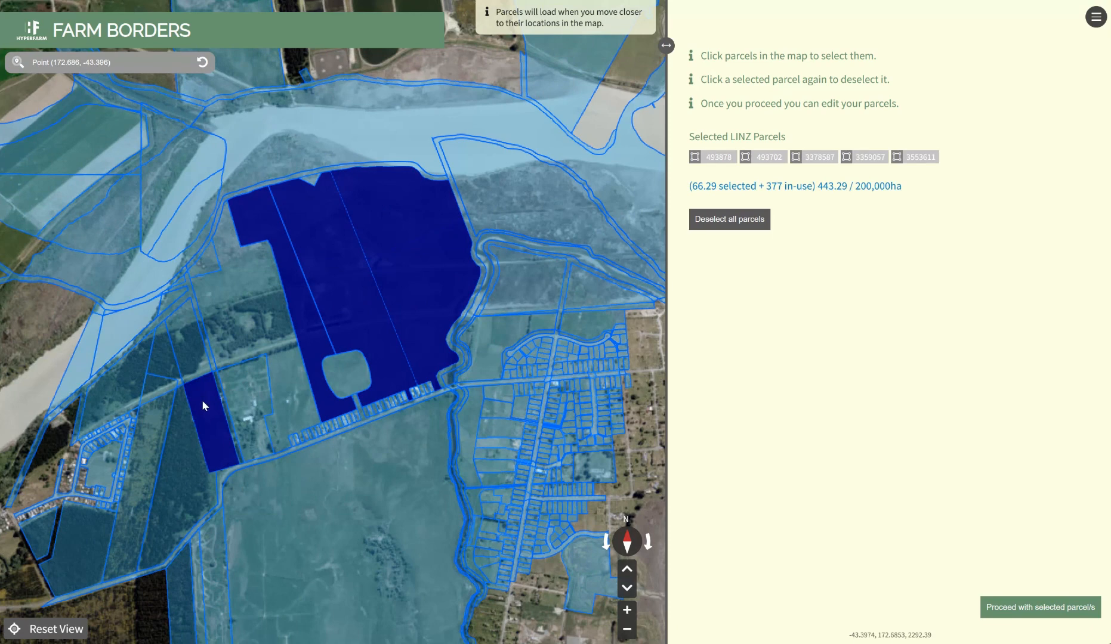
pyautogui.click(202, 400)
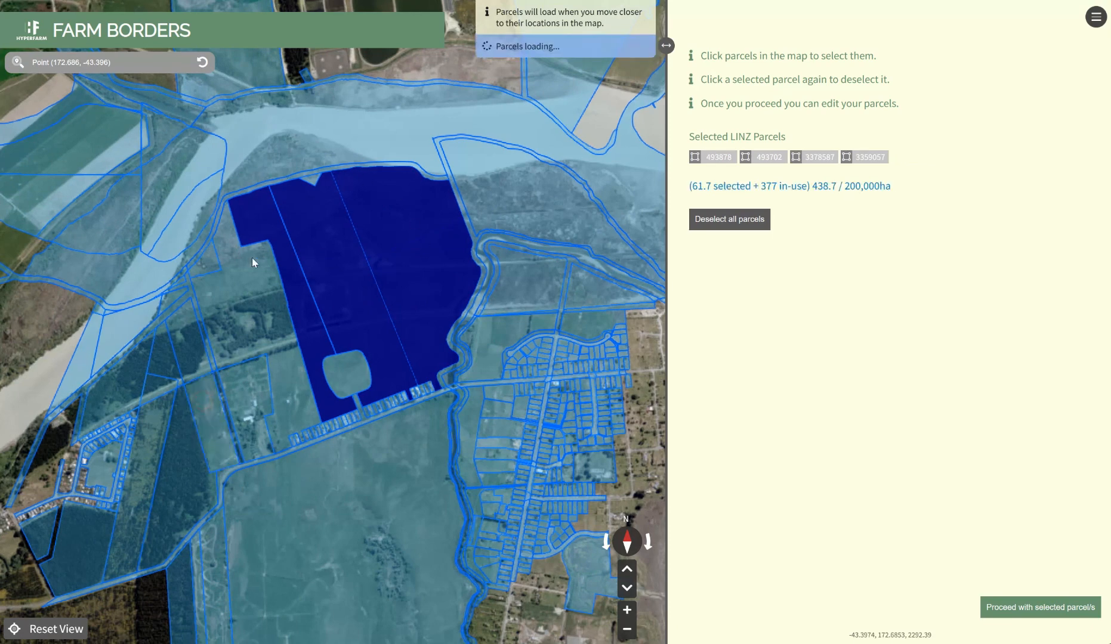
pyautogui.moveTo(355, 277); pyautogui.dragTo(323, 310)
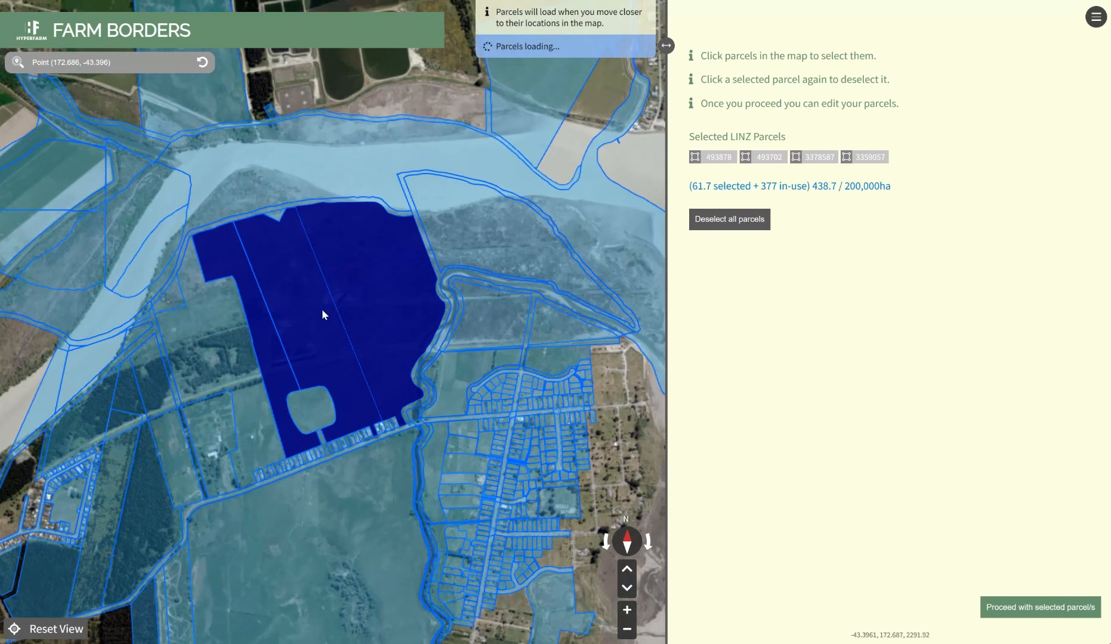
pyautogui.click(1034, 612)
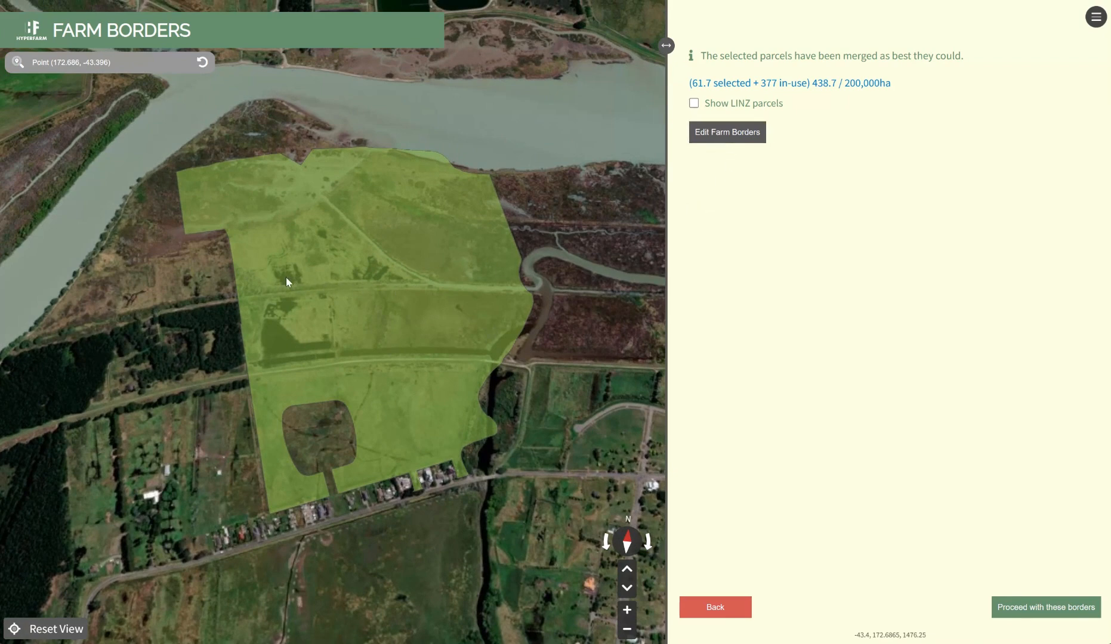
# Proceed with the merged farm borders and save the farm name as "Example 1"
pyautogui.scroll(-2, 218, 272)
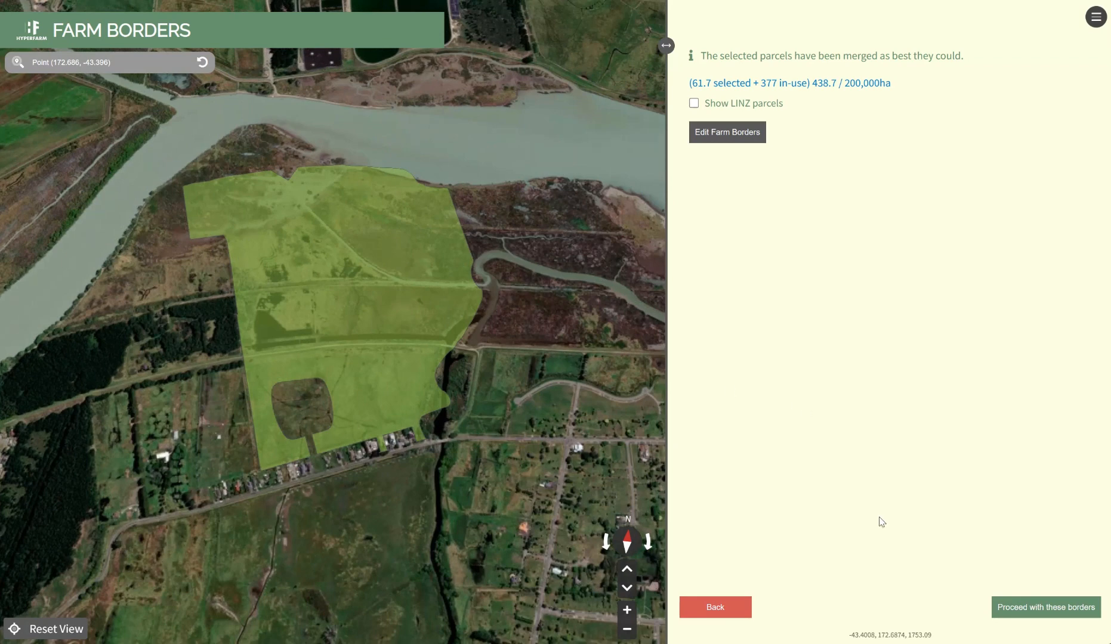
pyautogui.click(1021, 606)
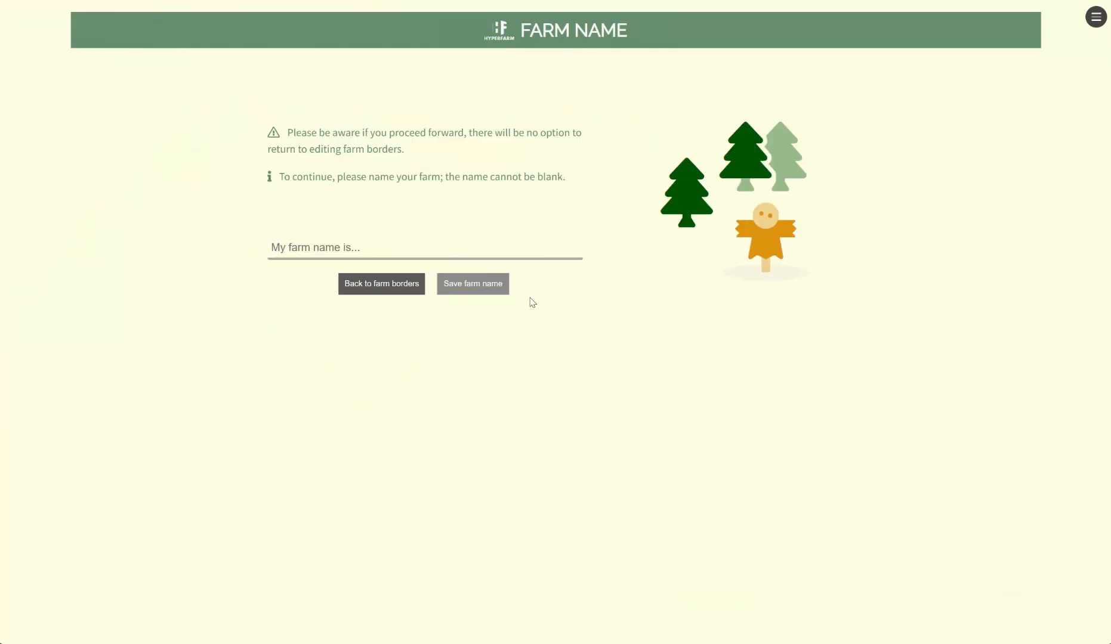
pyautogui.click(504, 247)
pyautogui.write('Example 1')
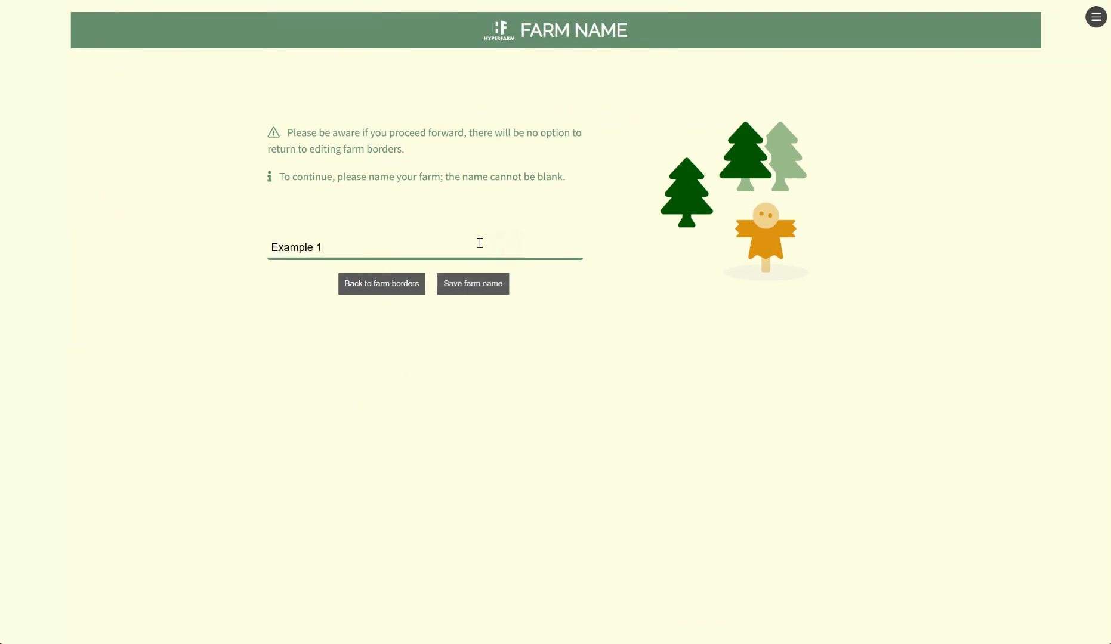
pyautogui.click(470, 284)
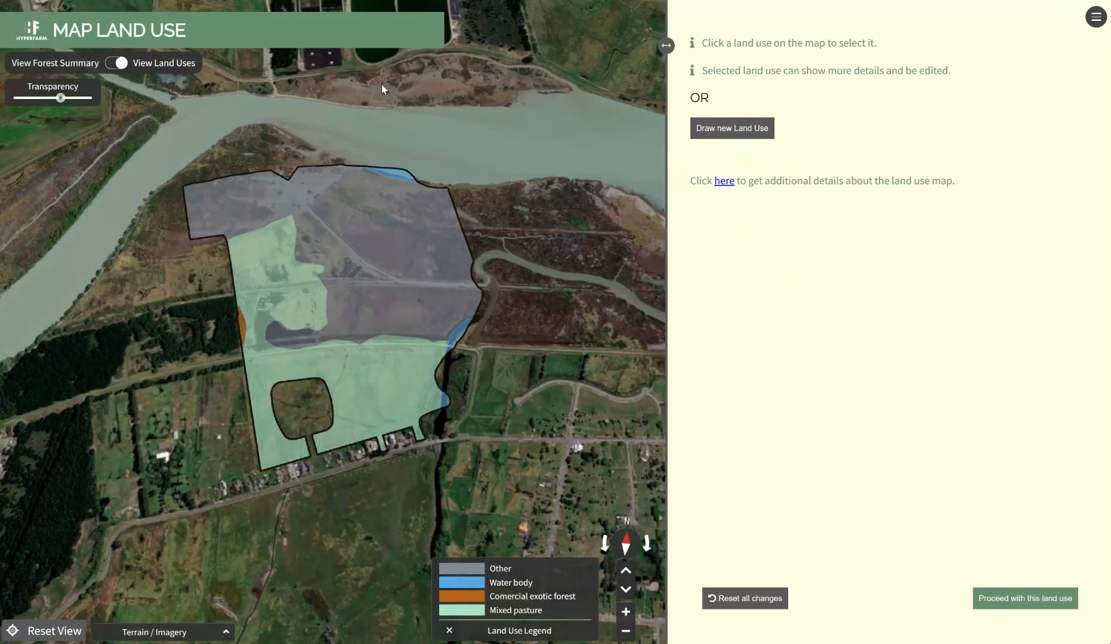
# Examine the details of the mapped mixed pasture, commercial exotic forest, water body and other land use areas
pyautogui.scroll(3, 368, 294)
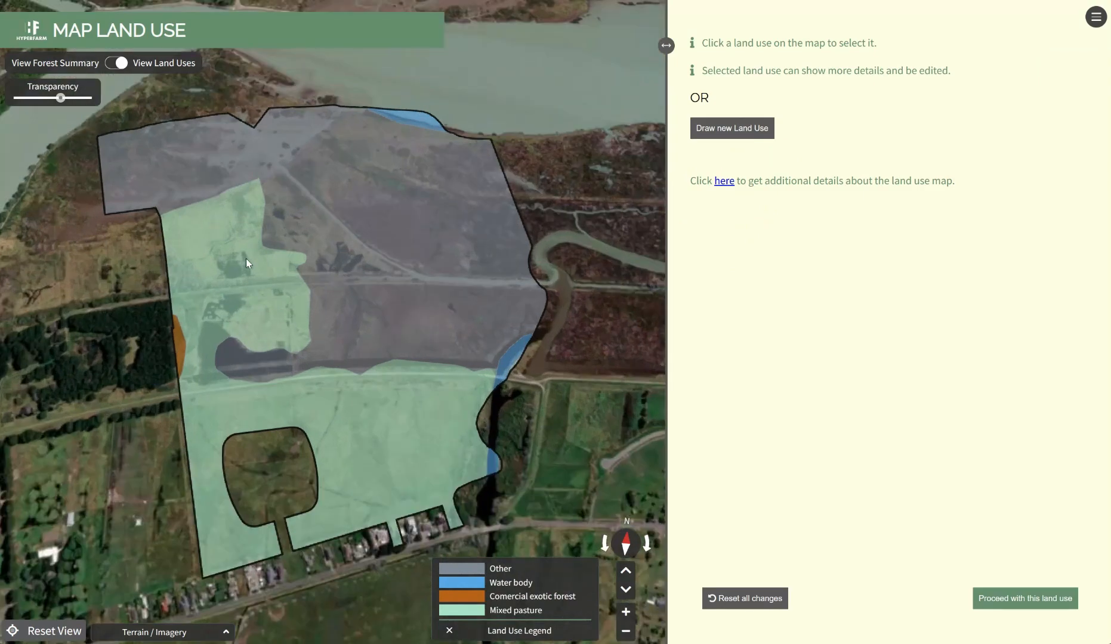
pyautogui.click(220, 278)
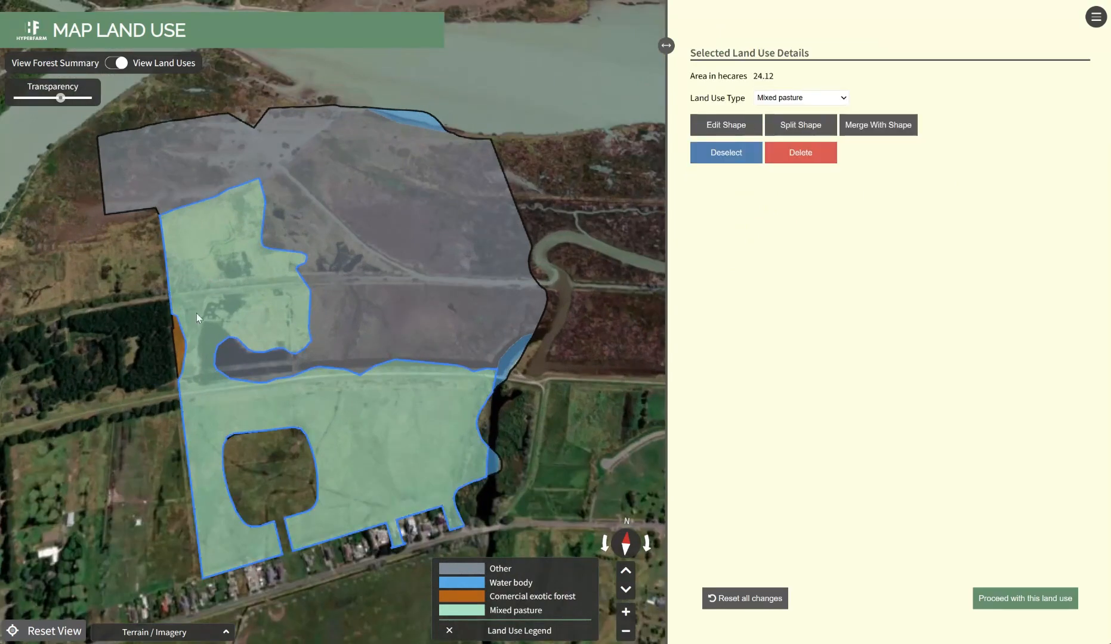
pyautogui.click(178, 336)
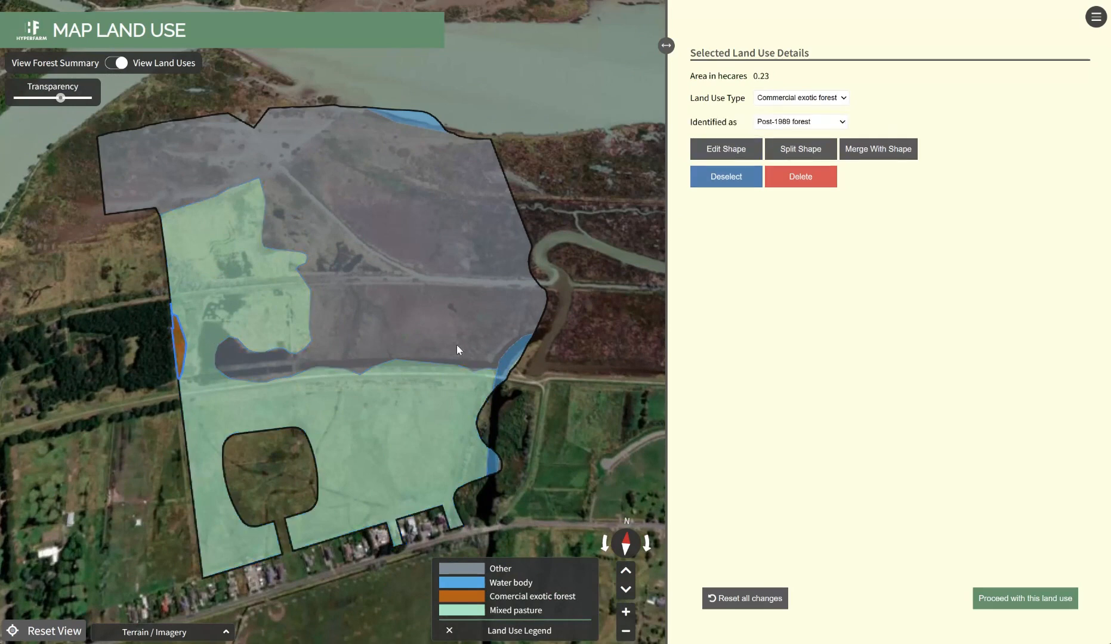
pyautogui.click(514, 353)
pyautogui.click(364, 164)
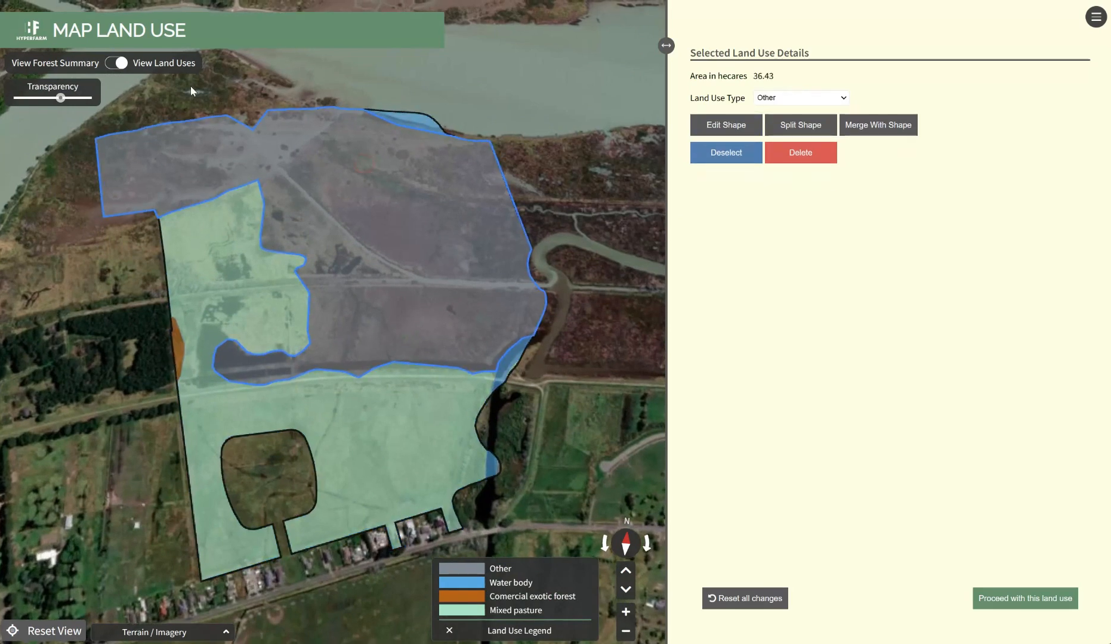
pyautogui.click(231, 280)
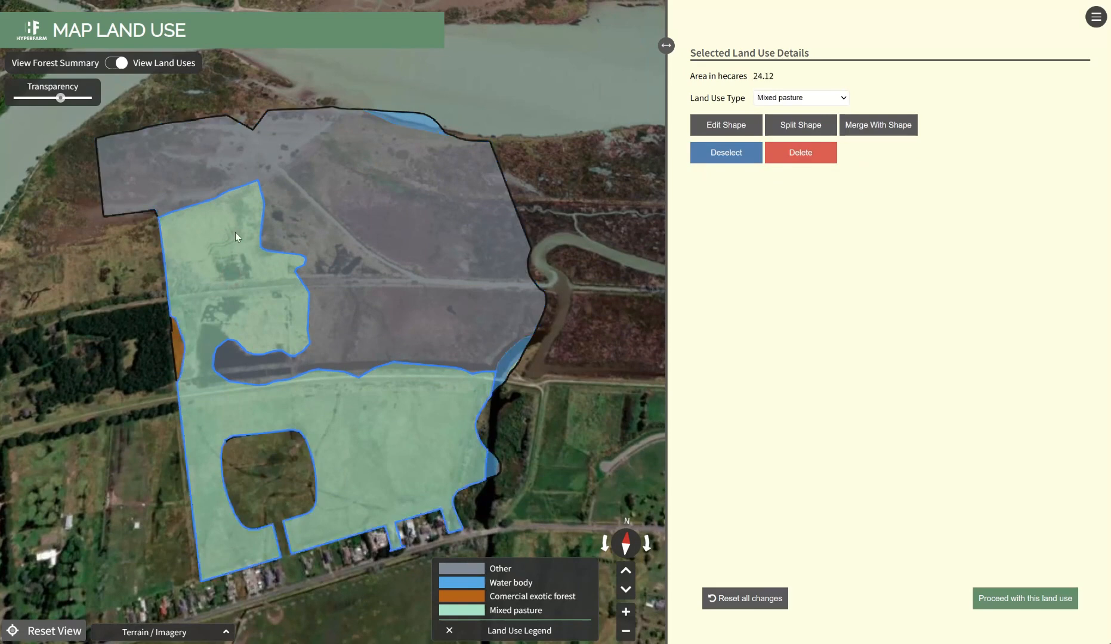
pyautogui.click(710, 155)
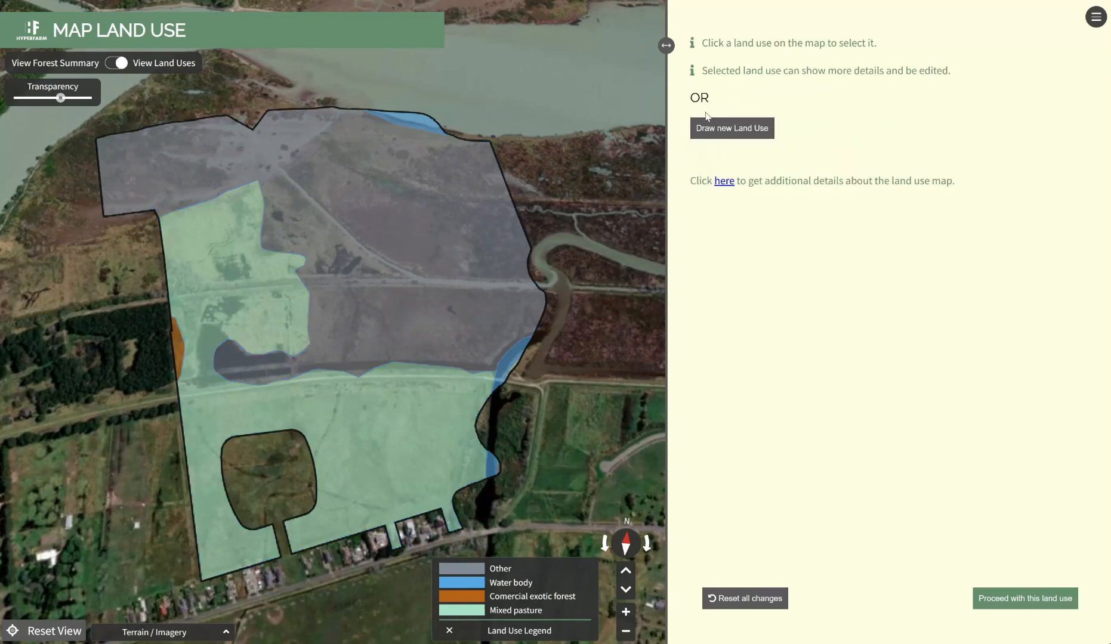
pyautogui.click(282, 263)
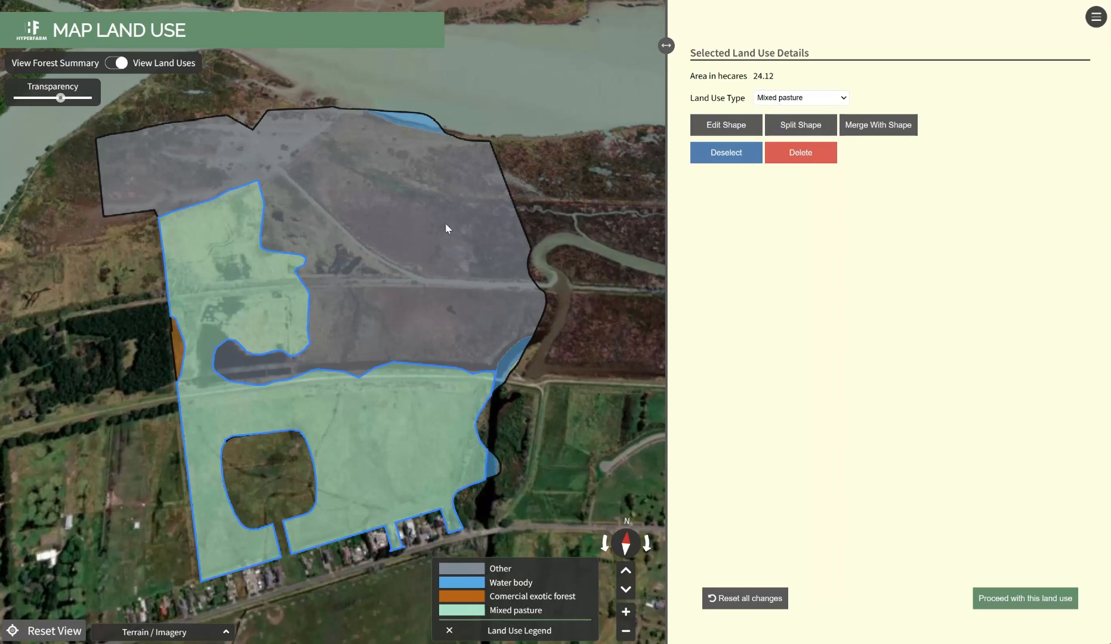
# Change the large northern area's land use from Other to Perennial crop with Apple as its crop type
pyautogui.click(409, 210)
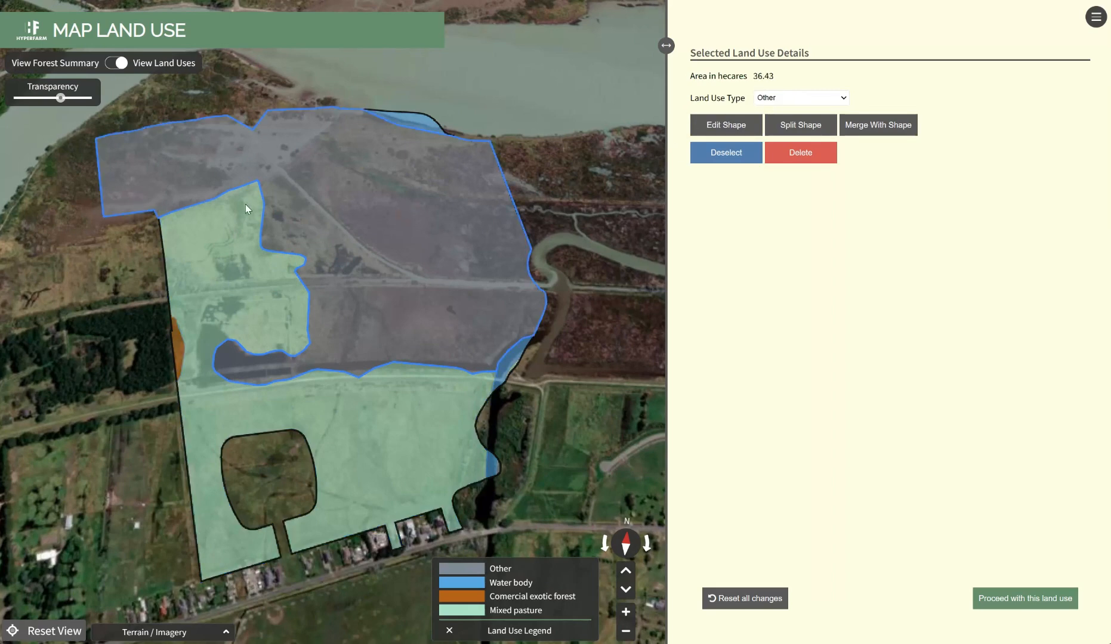
pyautogui.click(774, 99)
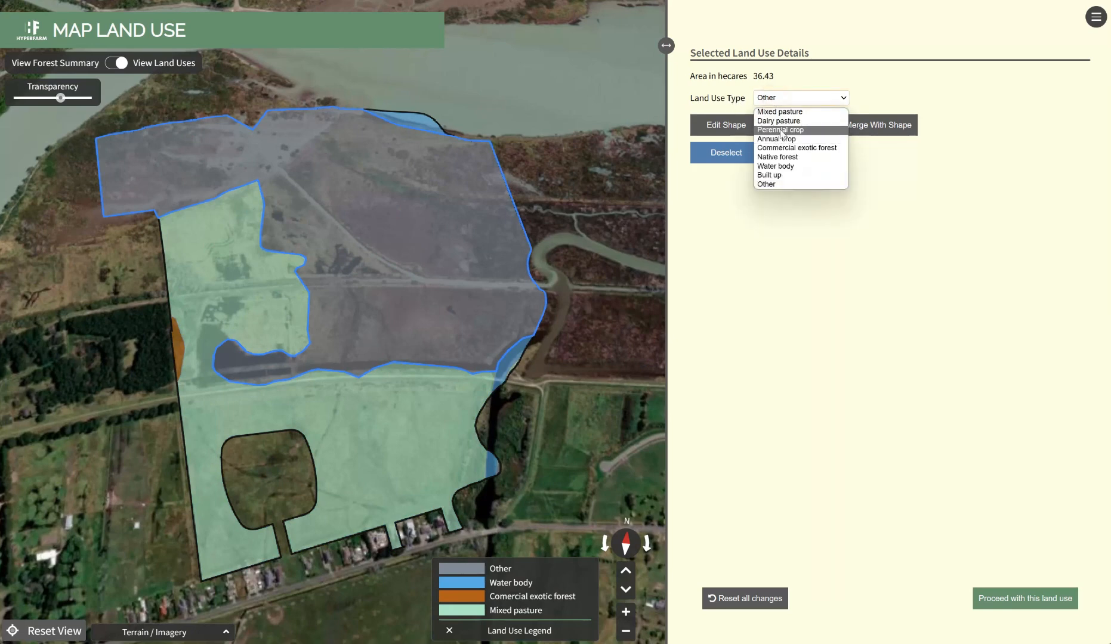
pyautogui.click(781, 130)
pyautogui.click(781, 121)
pyautogui.click(782, 146)
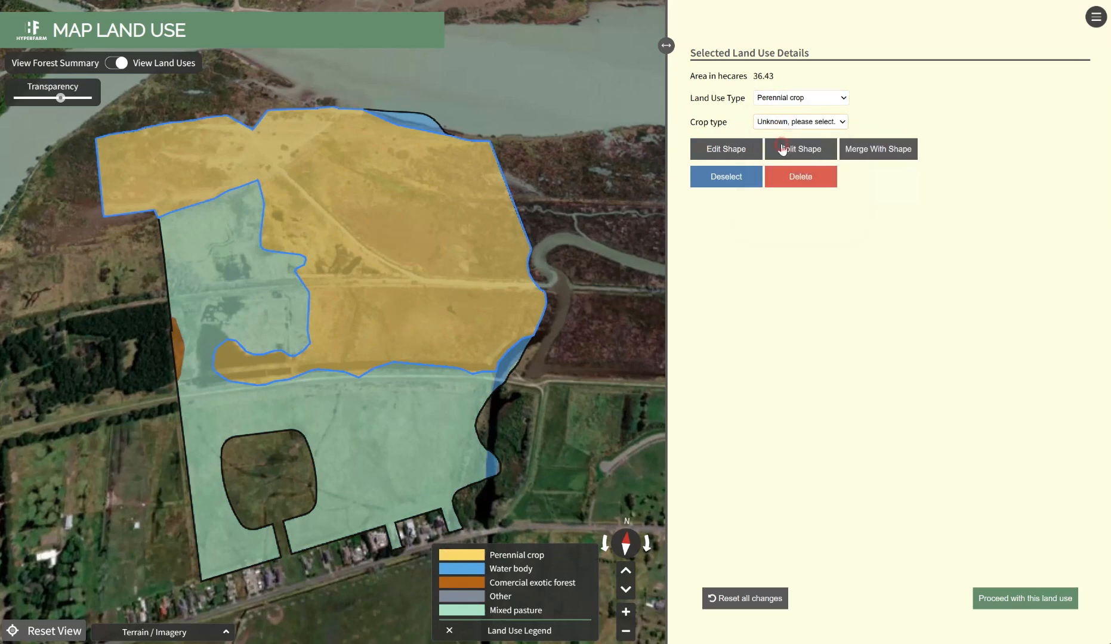
pyautogui.moveTo(303, 266); pyautogui.dragTo(318, 236)
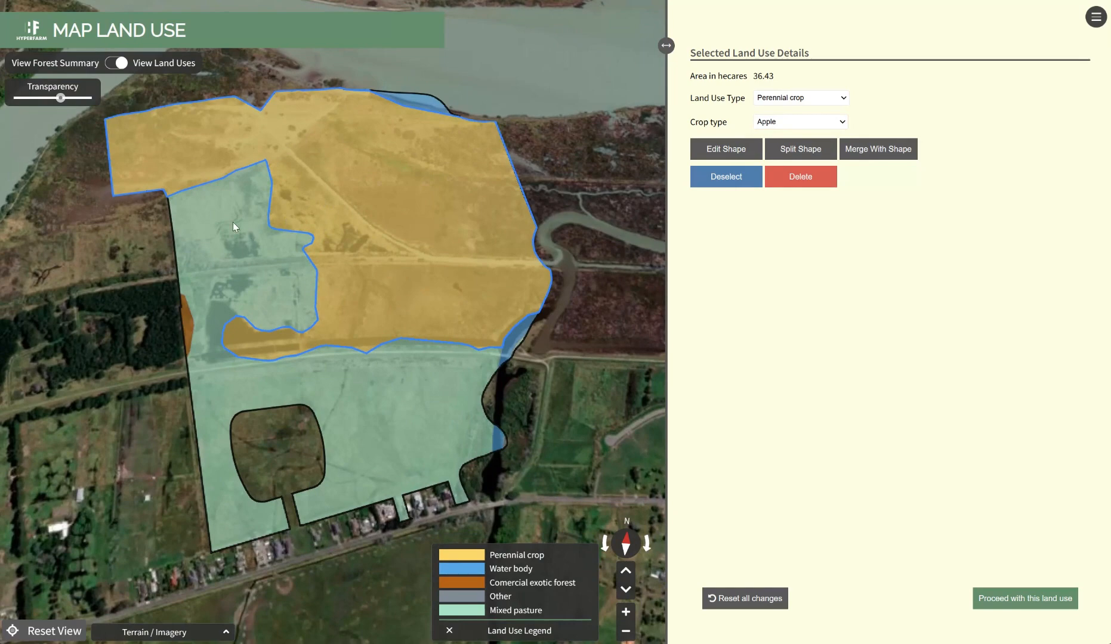
# Switch the map to the forest summary and view the details of the small forest patch on the farm's western edge
pyautogui.click(115, 68)
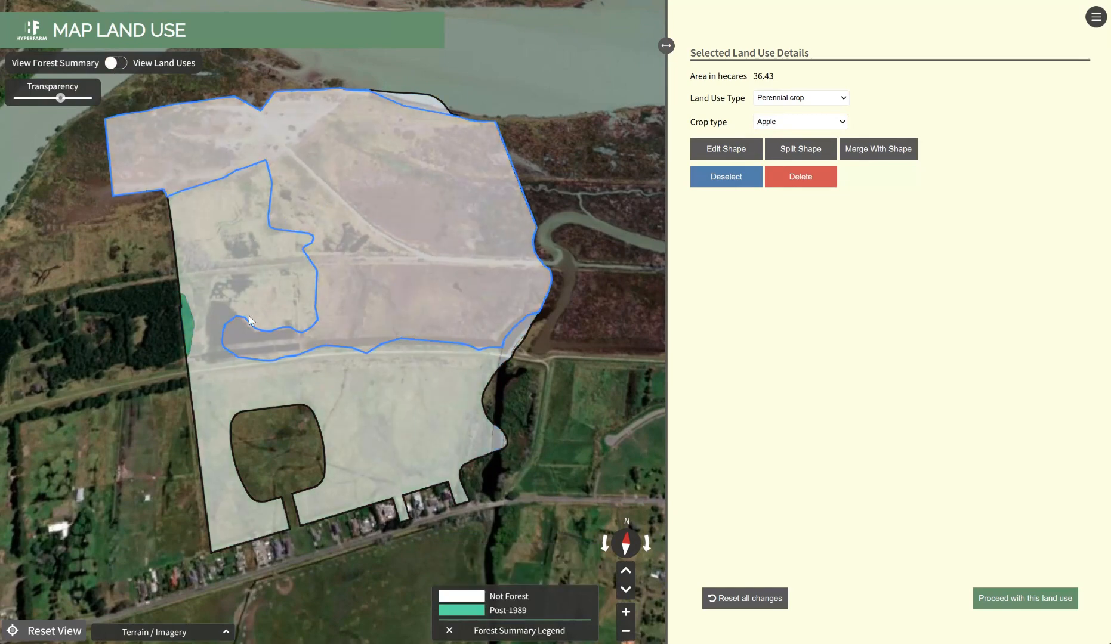
pyautogui.click(187, 320)
pyautogui.moveTo(235, 302); pyautogui.dragTo(208, 290)
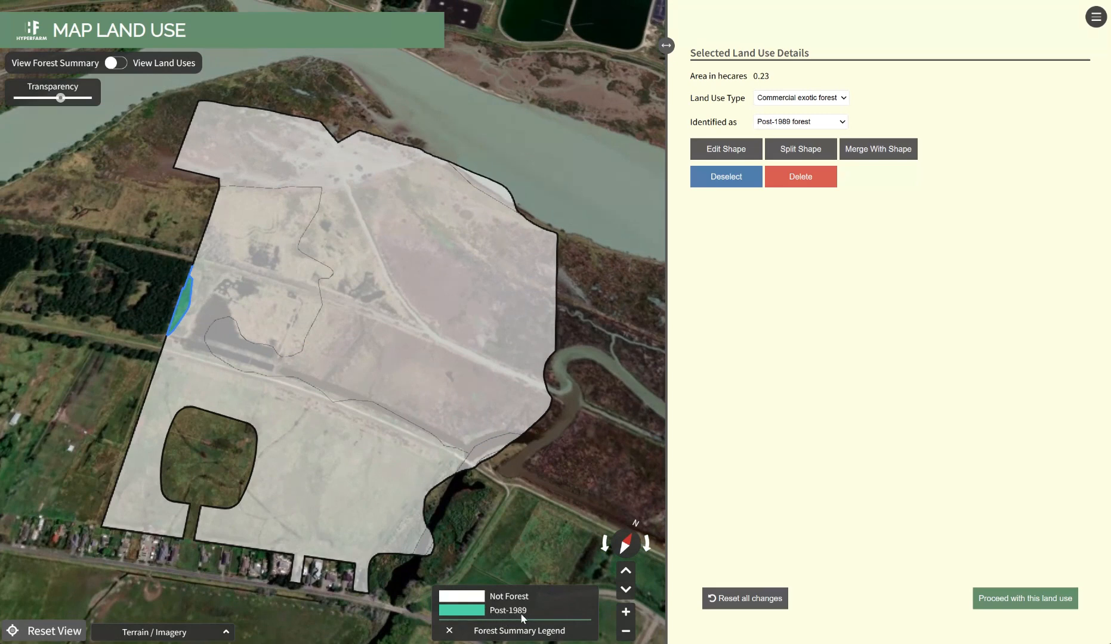
# Set the large northern area's land use to Commercial exotic forest, identified as Pre-1990 forest
pyautogui.click(417, 268)
pyautogui.click(787, 98)
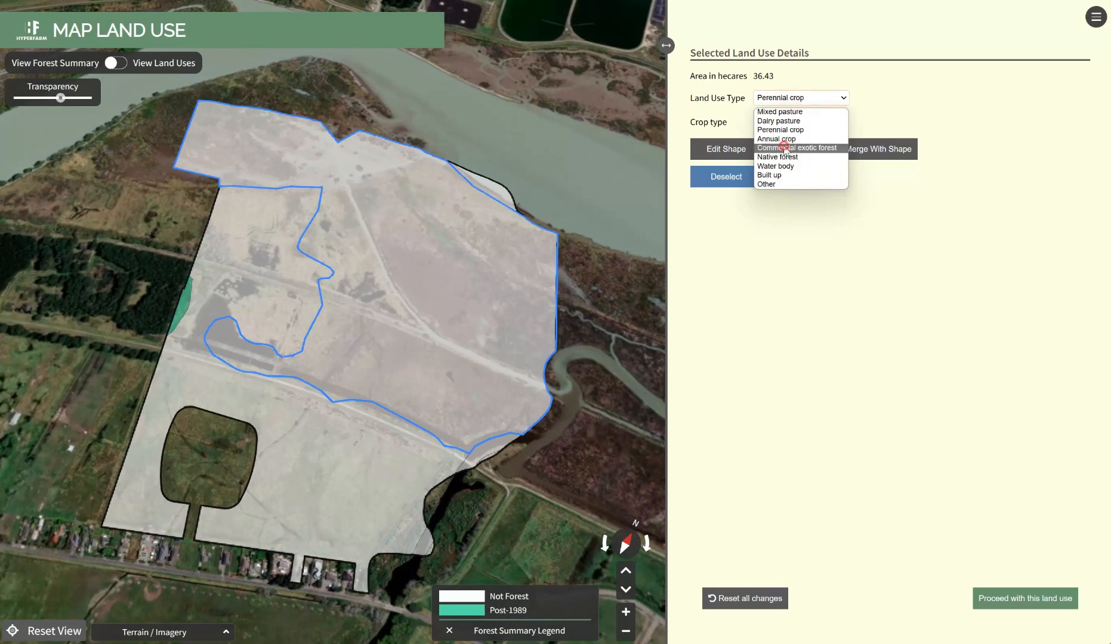
pyautogui.click(787, 148)
pyautogui.click(782, 122)
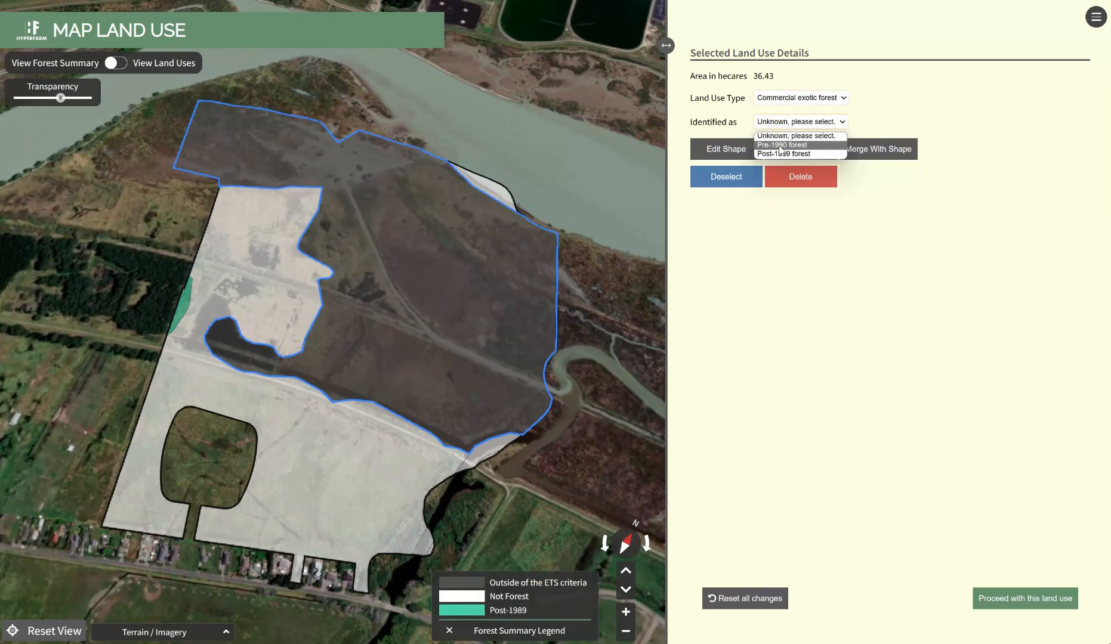
pyautogui.click(781, 145)
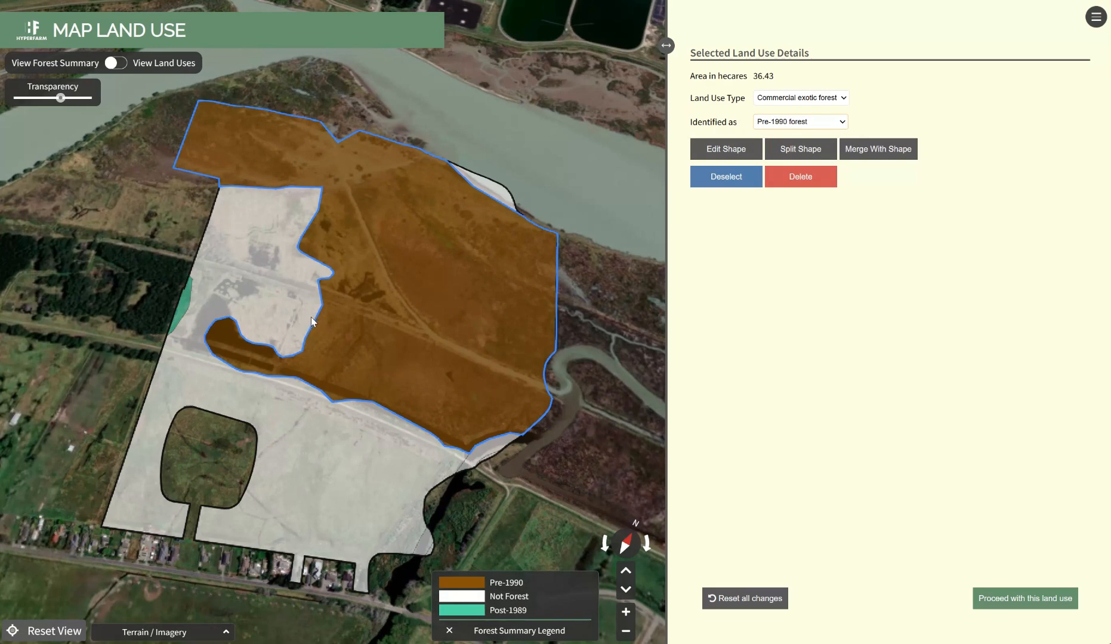
pyautogui.moveTo(351, 315); pyautogui.dragTo(355, 318)
pyautogui.click(185, 314)
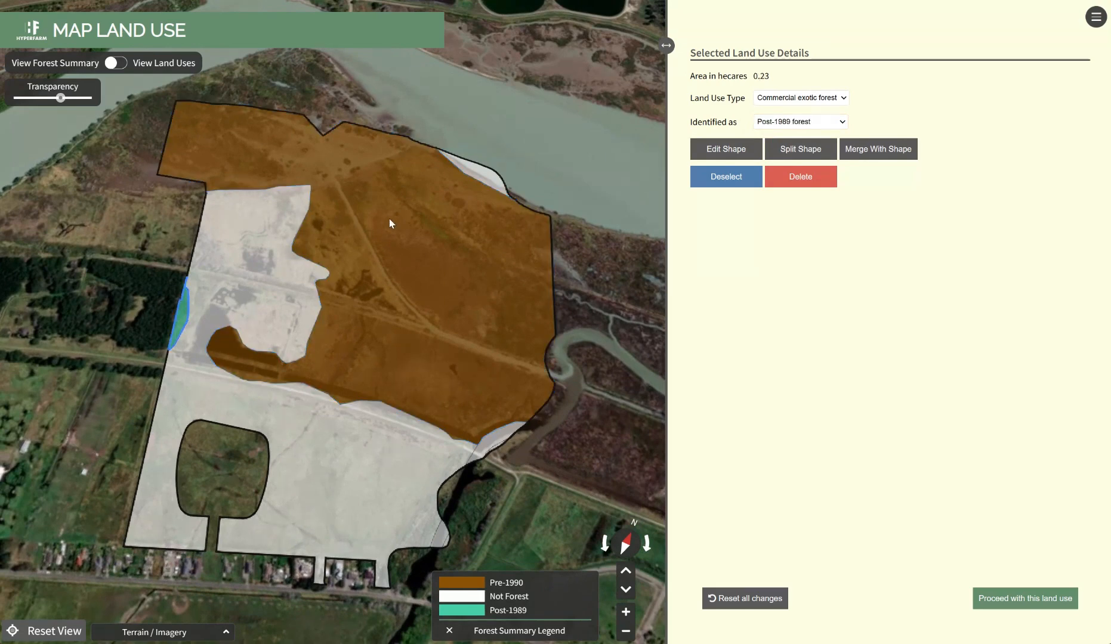
# Set the large northern area's land use to Perennial crop with Grape as its crop type, and proceed with this land use
pyautogui.click(117, 64)
pyautogui.click(409, 201)
pyautogui.click(779, 99)
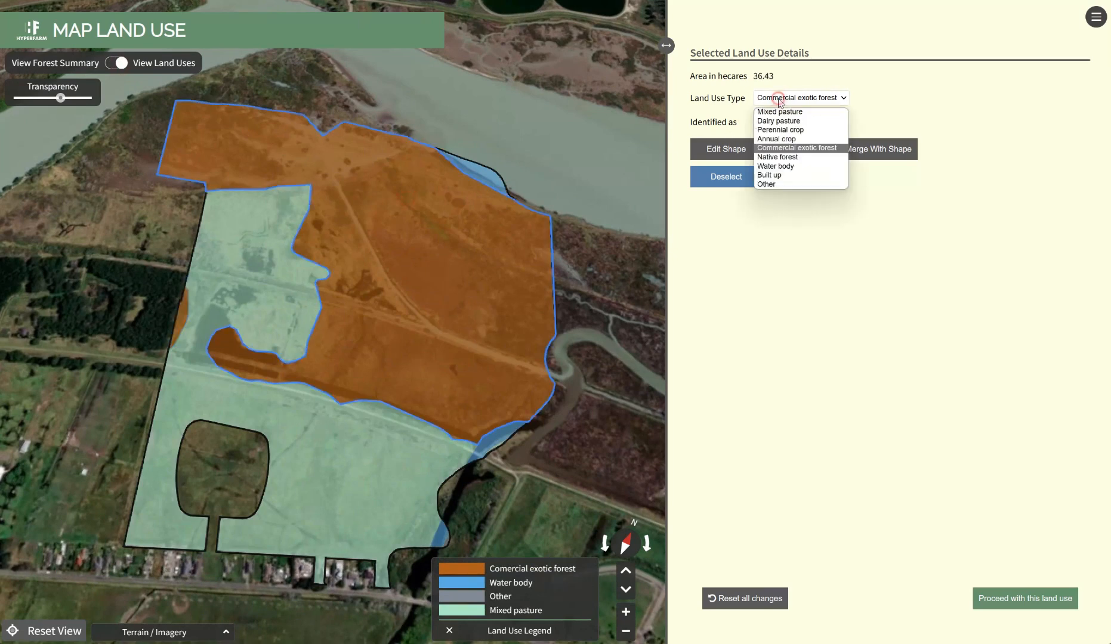
pyautogui.click(779, 130)
pyautogui.click(779, 124)
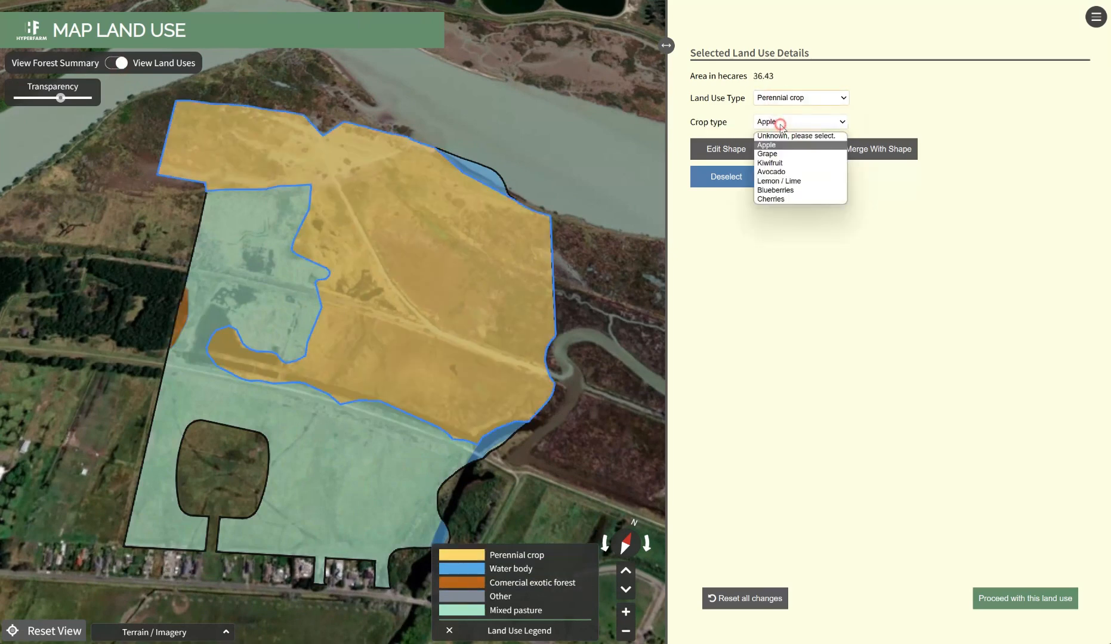
pyautogui.click(779, 154)
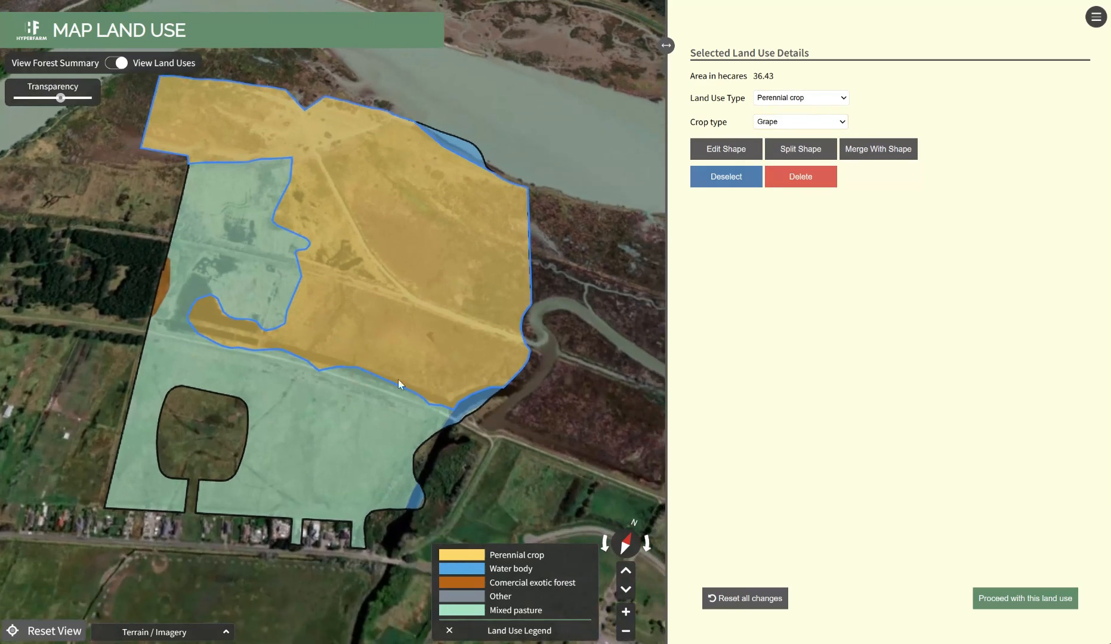
pyautogui.click(976, 597)
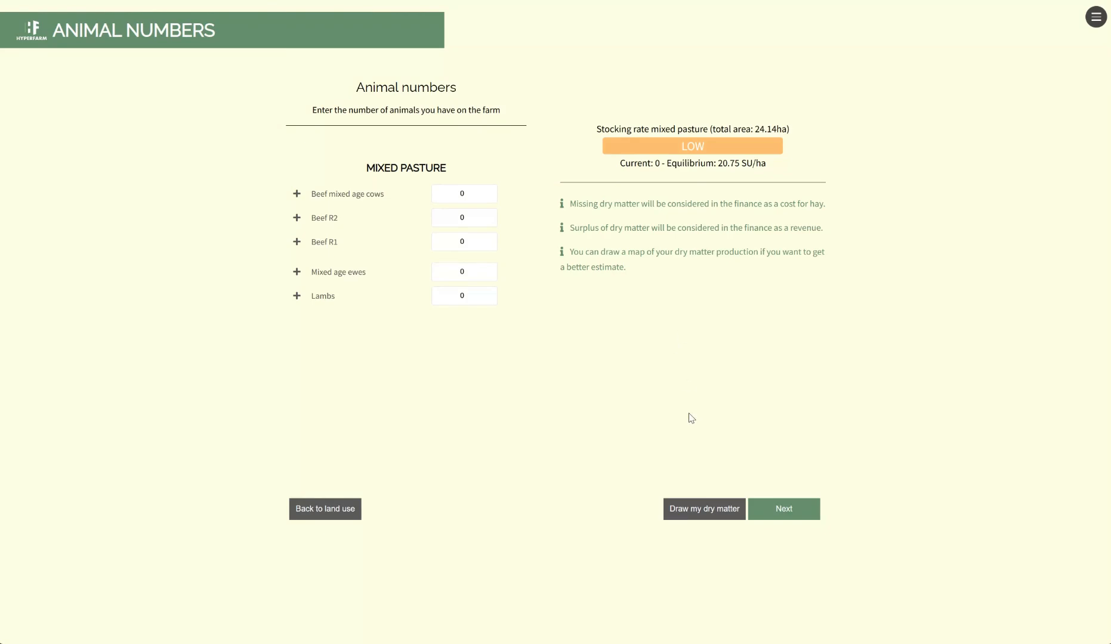
# Examine the dry matter map for a single pasture cell and a rectangular block of cells, and return to the animal numbers
pyautogui.click(674, 508)
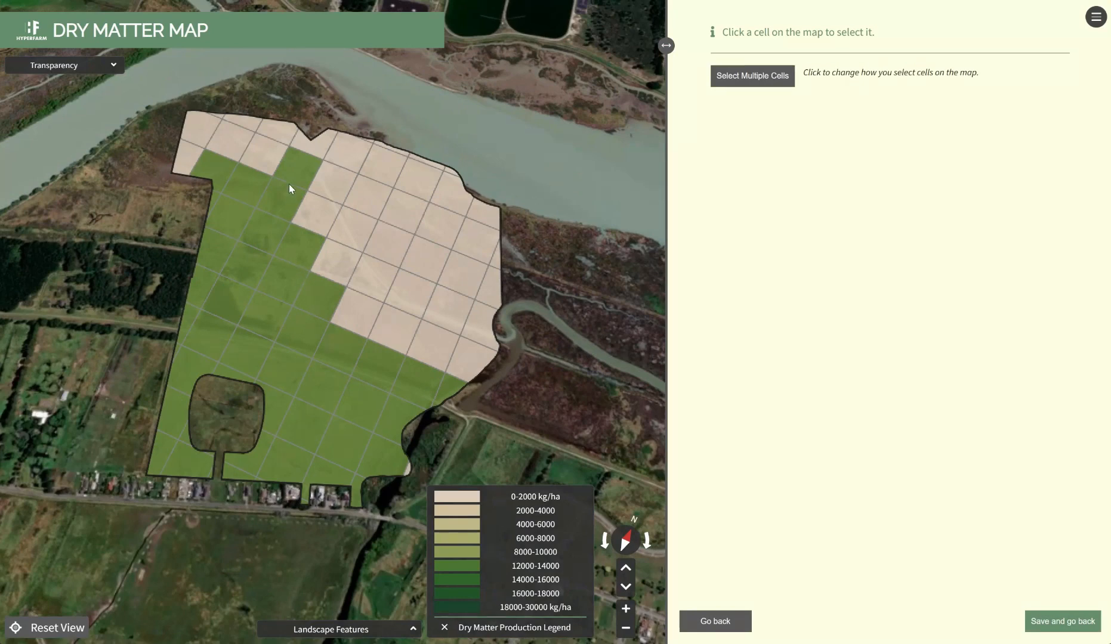
pyautogui.click(287, 194)
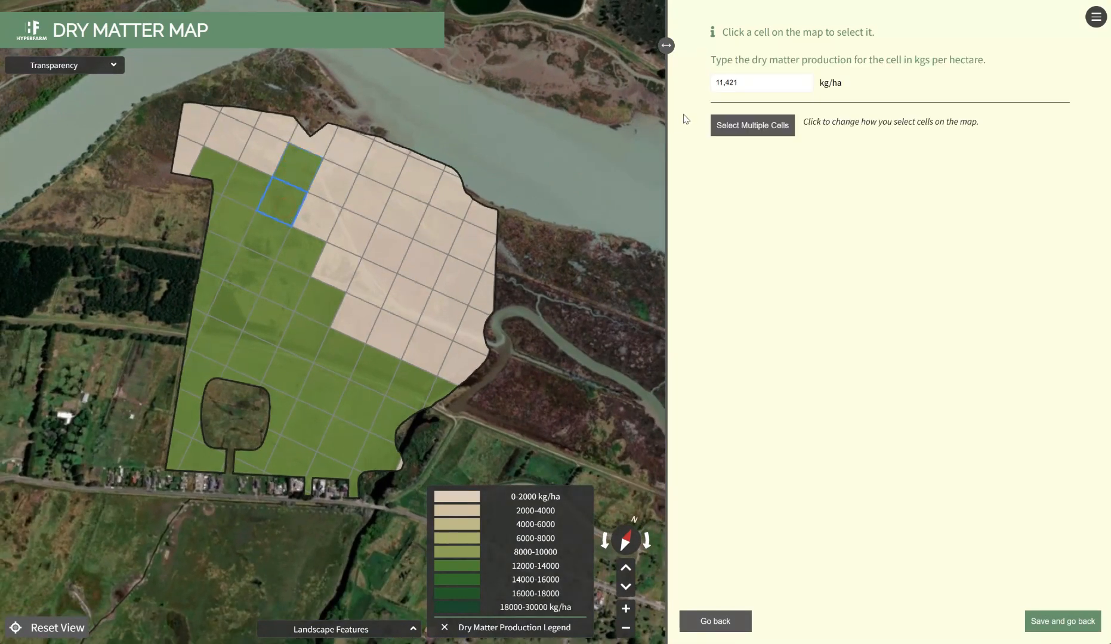
pyautogui.click(737, 126)
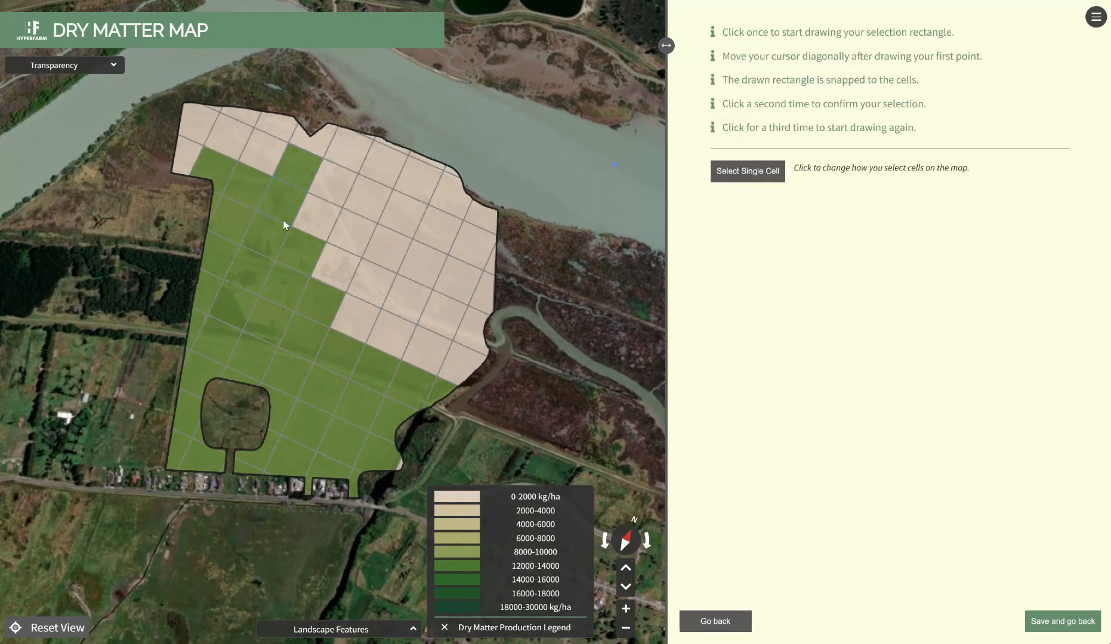
pyautogui.click(235, 162)
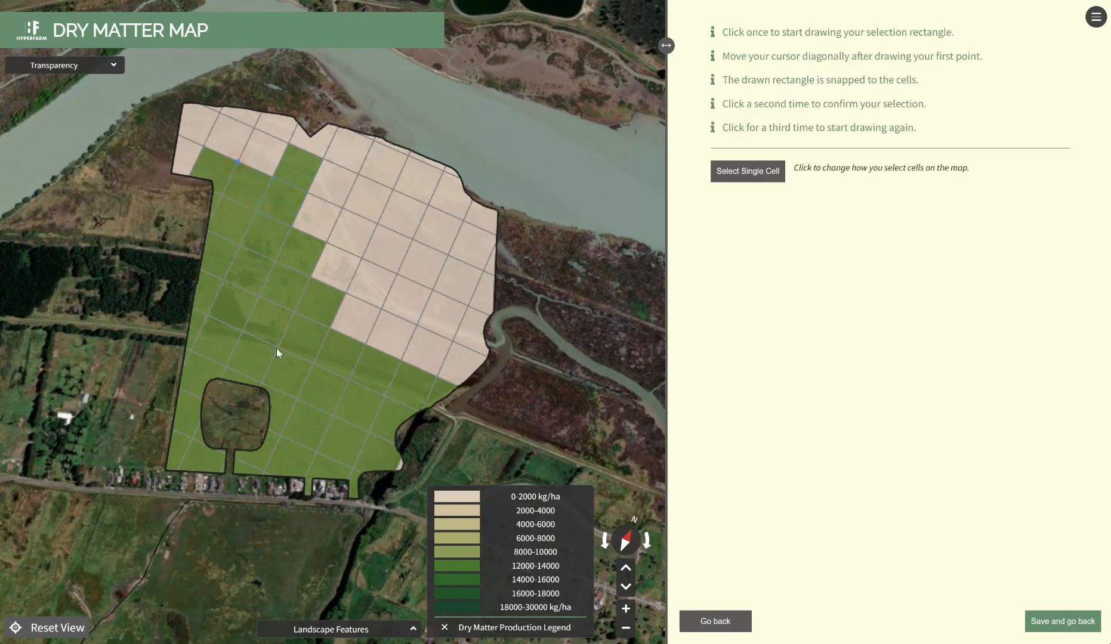
pyautogui.click(294, 378)
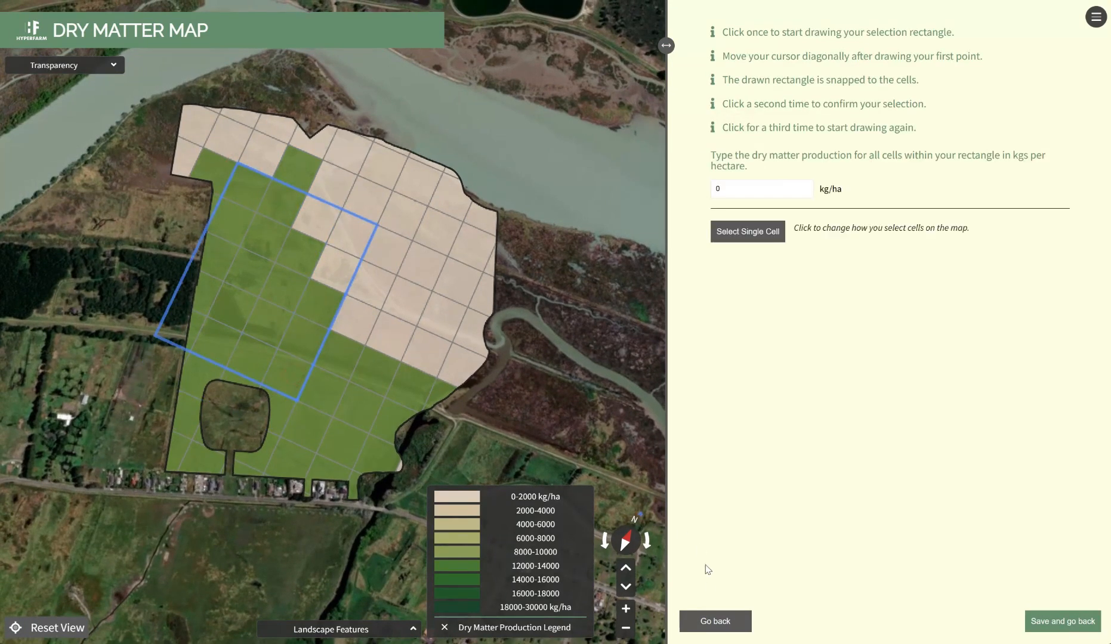
pyautogui.click(728, 623)
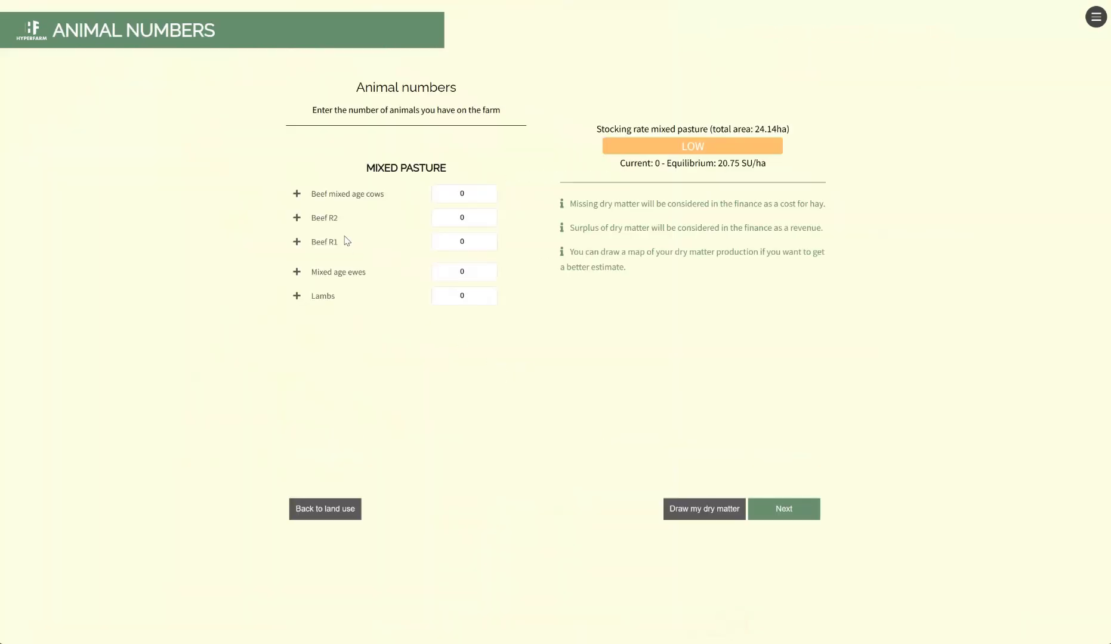
# Enter 200 retained beef calves/R1 under Beef R2 for the mixed pasture and continue to the finance scale
pyautogui.click(297, 218)
pyautogui.click(474, 242)
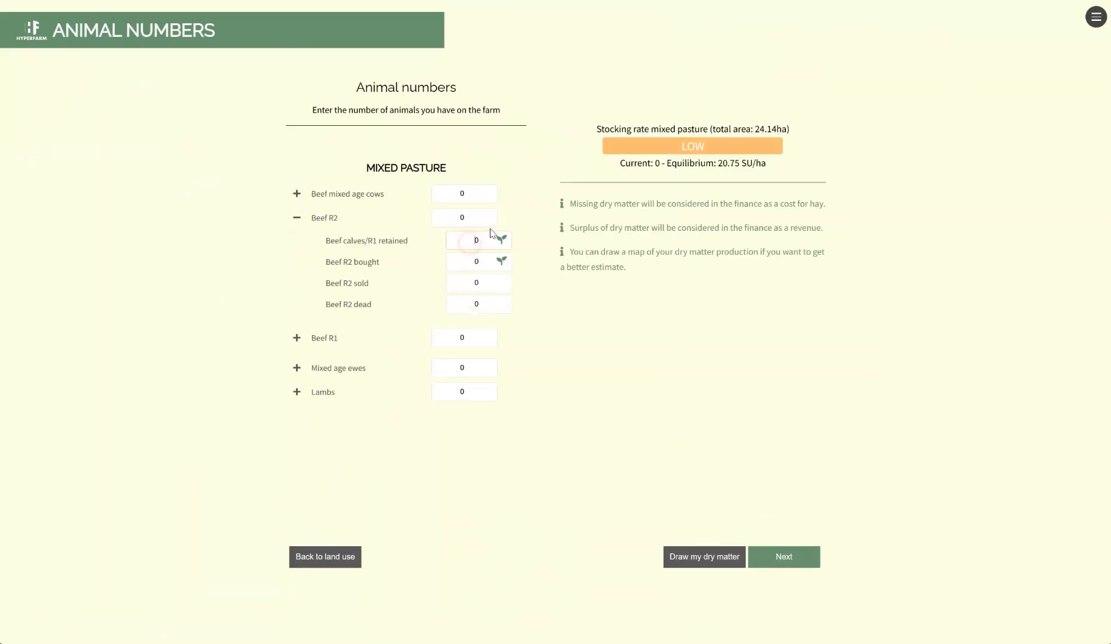
pyautogui.write('200')
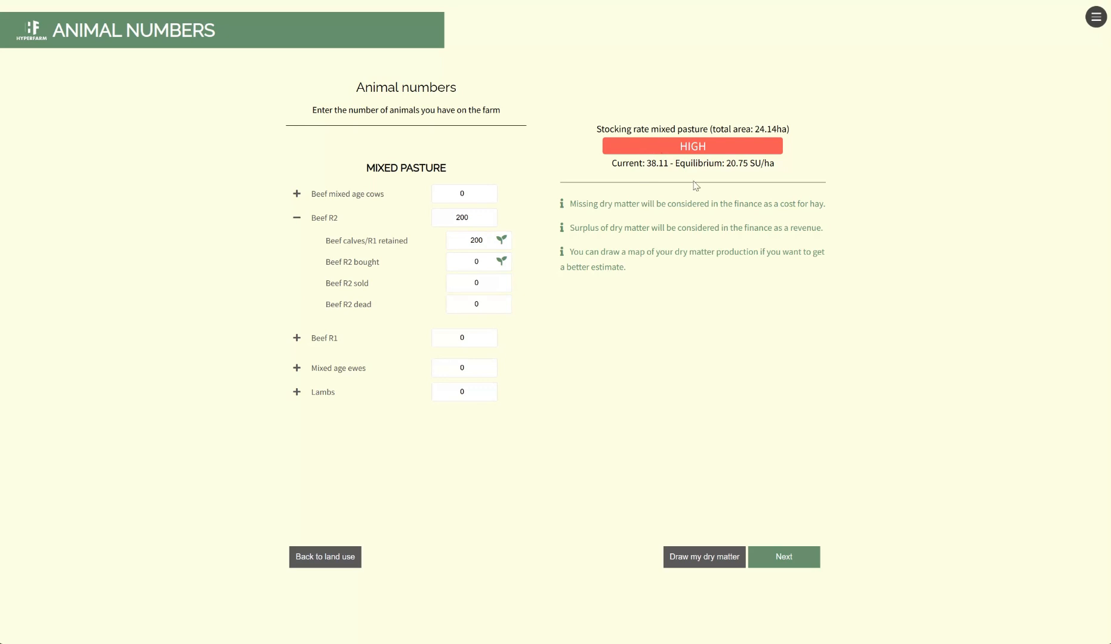
pyautogui.click(785, 557)
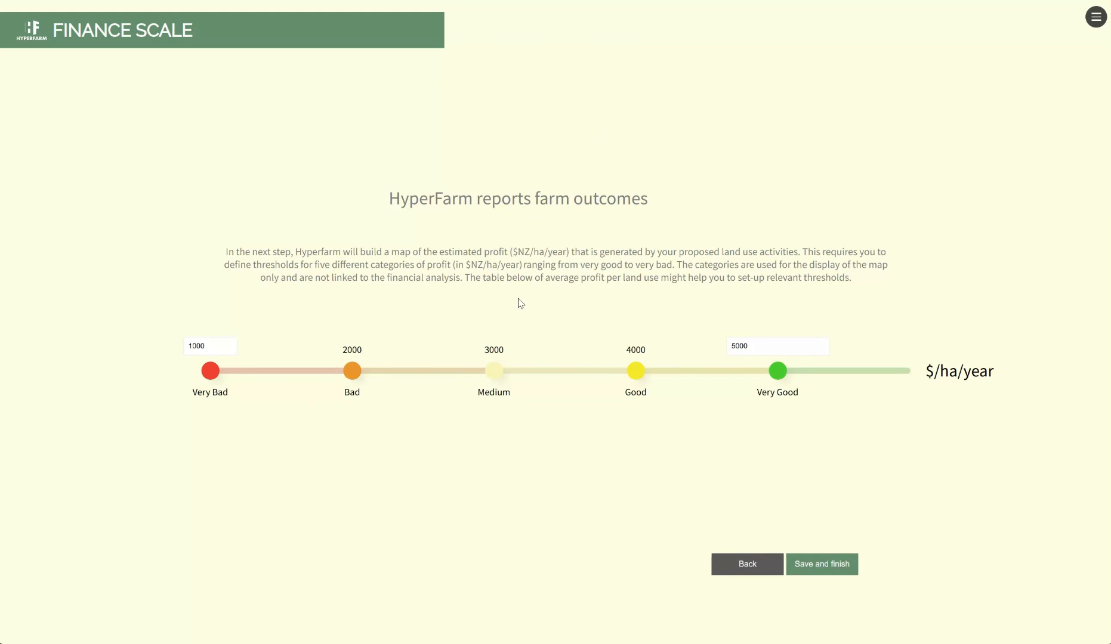
# Save the profit thresholds on the finance scale and finish the farm setup
pyautogui.moveTo(753, 346); pyautogui.dragTo(733, 347)
pyautogui.click(693, 336)
pyautogui.click(840, 565)
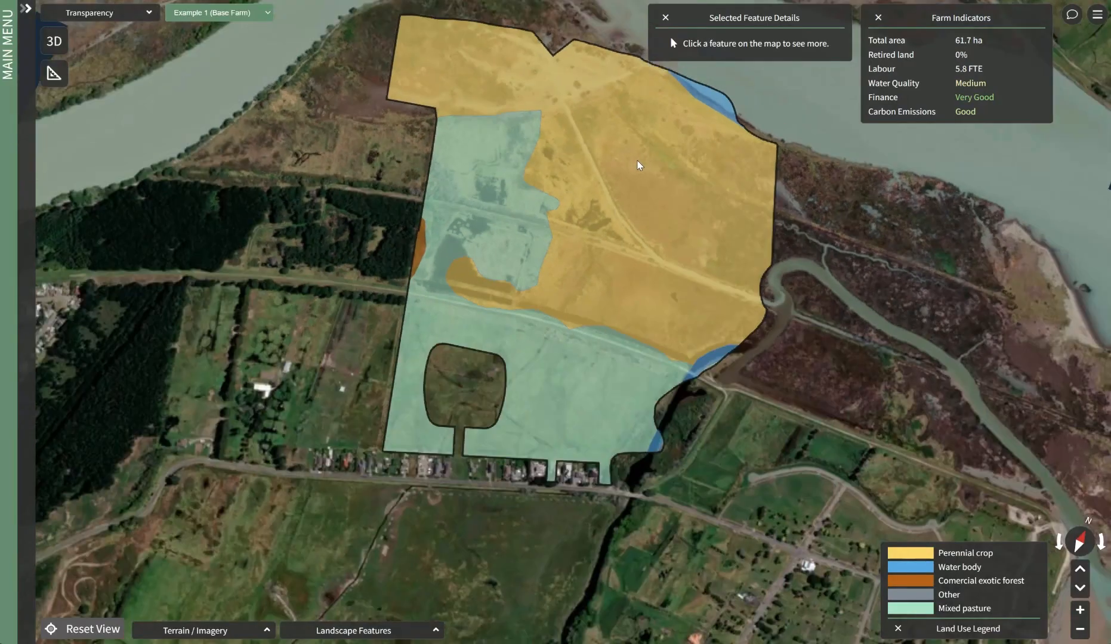
# Display the farm's land cells by Water Quality and look over the whole farm
pyautogui.scroll(-2, 637, 165)
pyautogui.moveTo(581, 176); pyautogui.dragTo(446, 250)
pyautogui.moveTo(358, 322); pyautogui.dragTo(365, 296)
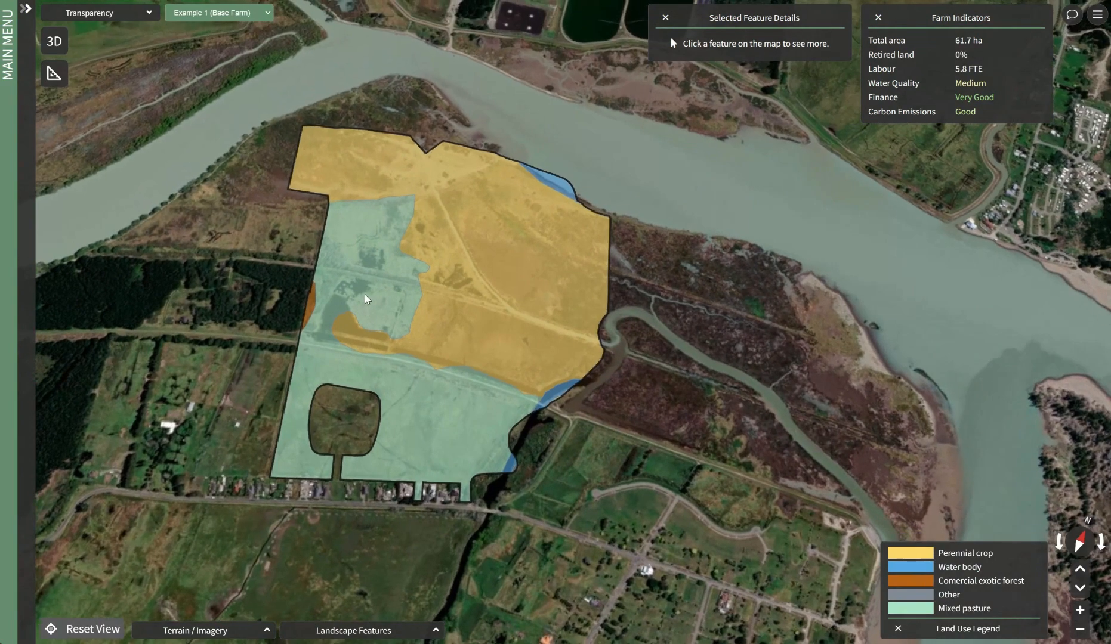
pyautogui.scroll(1, 389, 292)
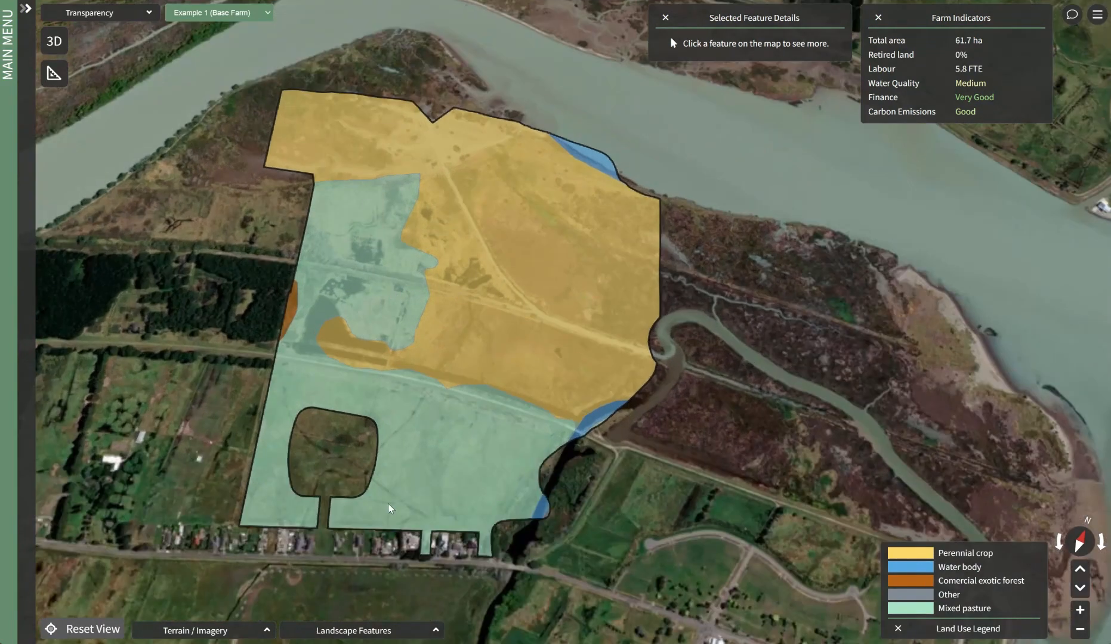
pyautogui.click(368, 628)
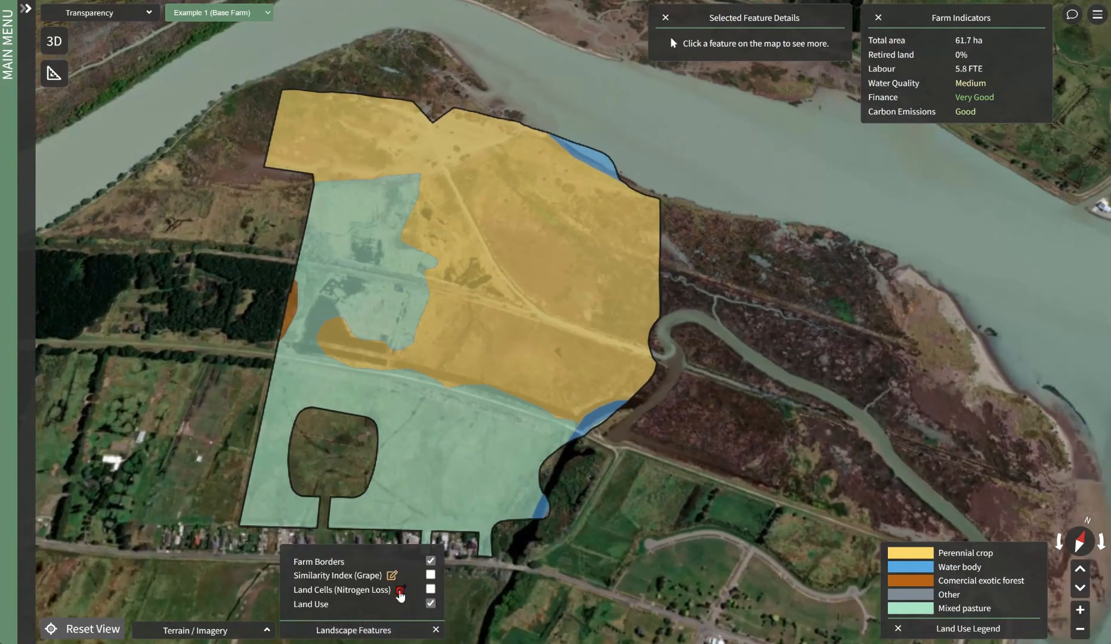
pyautogui.click(401, 589)
pyautogui.click(433, 516)
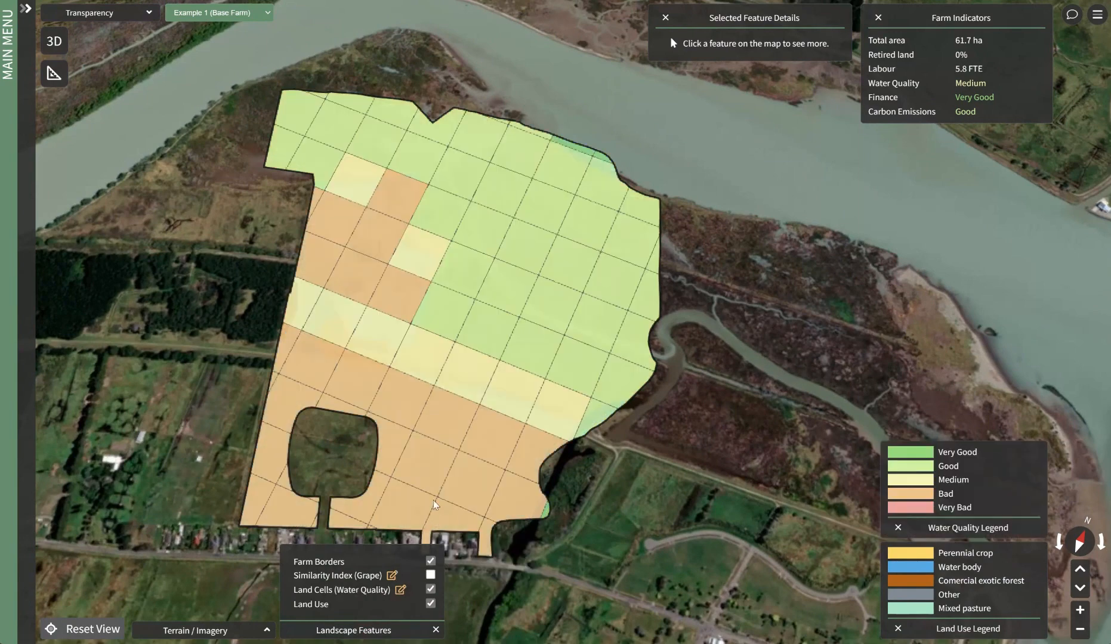
pyautogui.scroll(-2, 440, 406)
pyautogui.moveTo(434, 403); pyautogui.dragTo(432, 374)
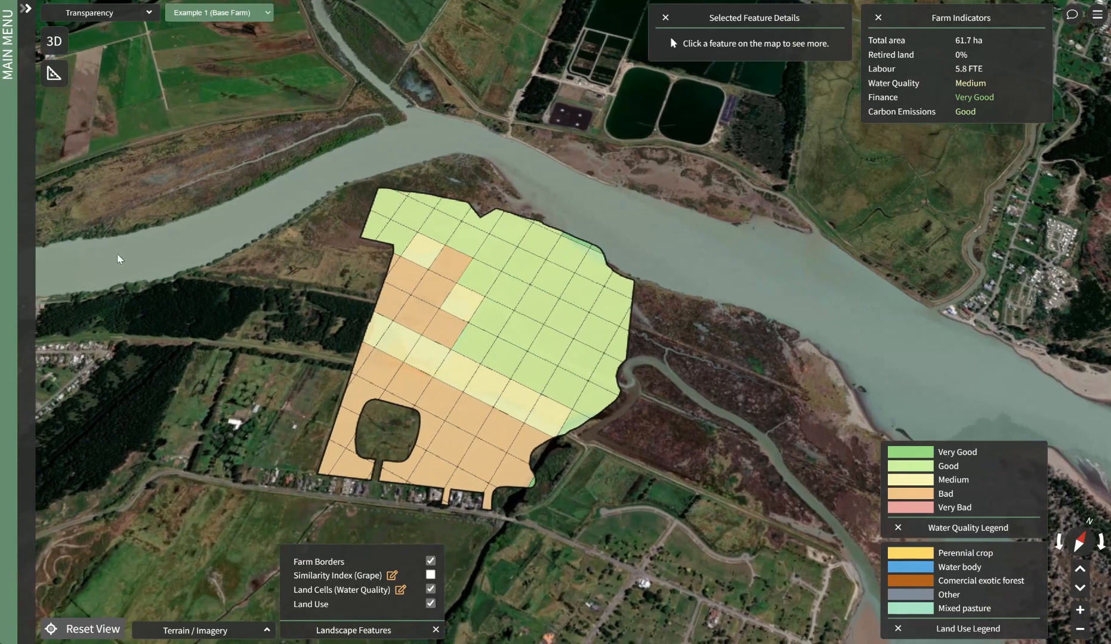
# Switch the land cells to Finance and inspect the profit of three differently placed cells near the farm's centre
pyautogui.click(400, 590)
pyautogui.click(451, 460)
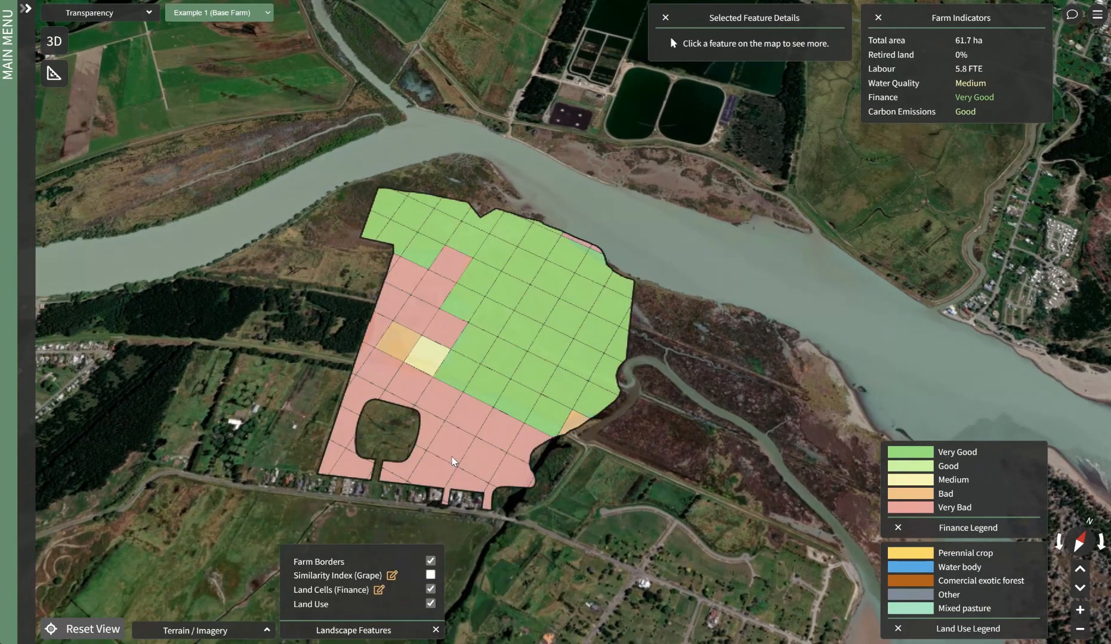
pyautogui.scroll(2, 451, 455)
pyautogui.click(513, 284)
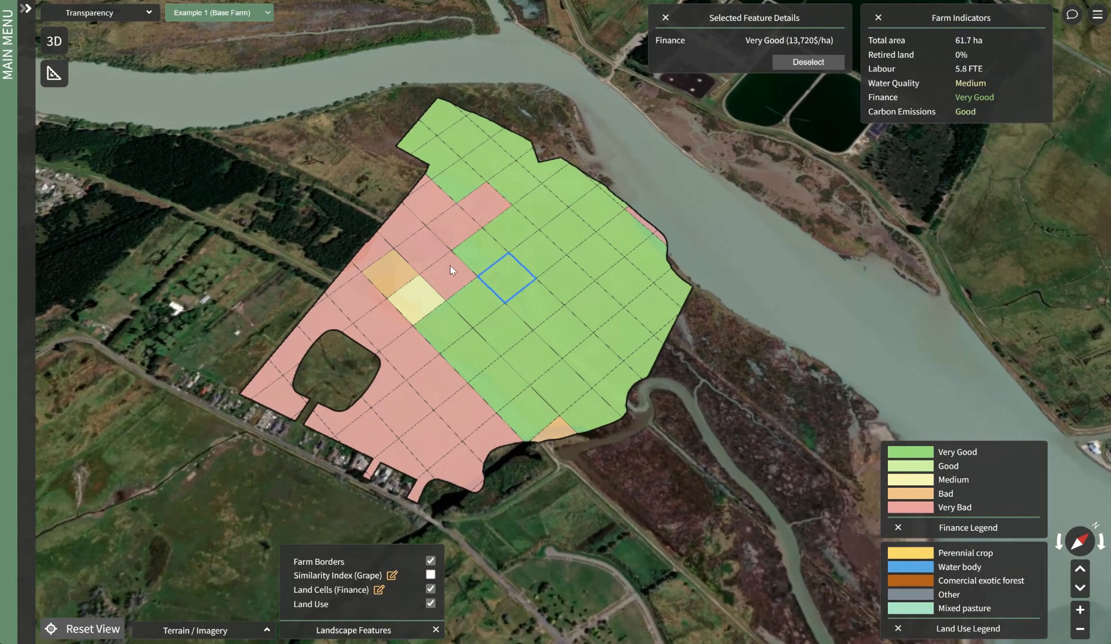
pyautogui.click(457, 268)
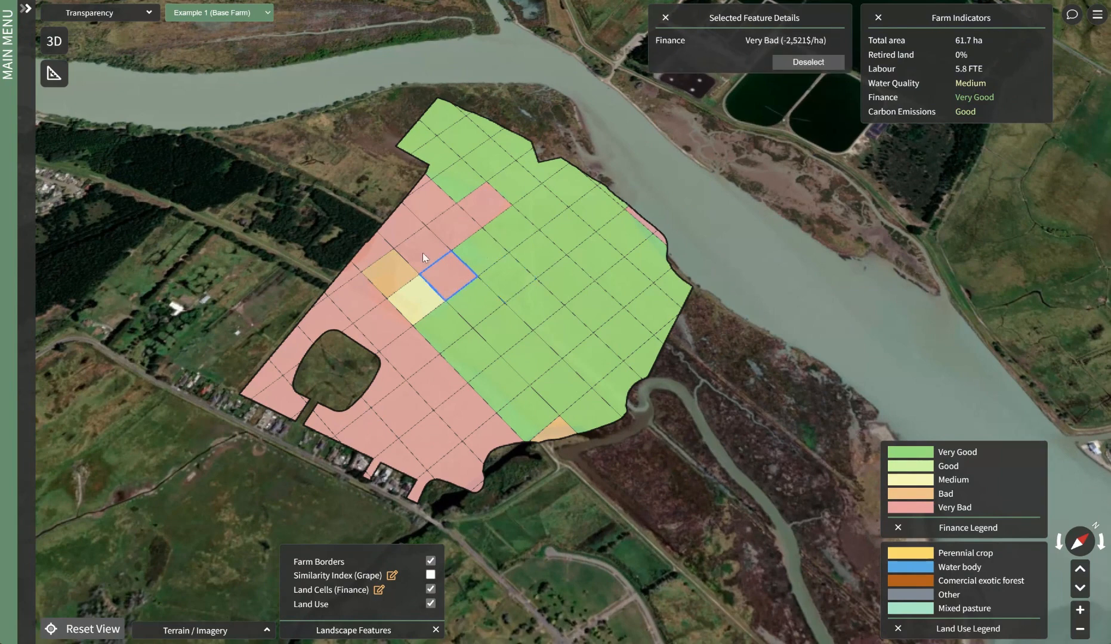
pyautogui.click(416, 296)
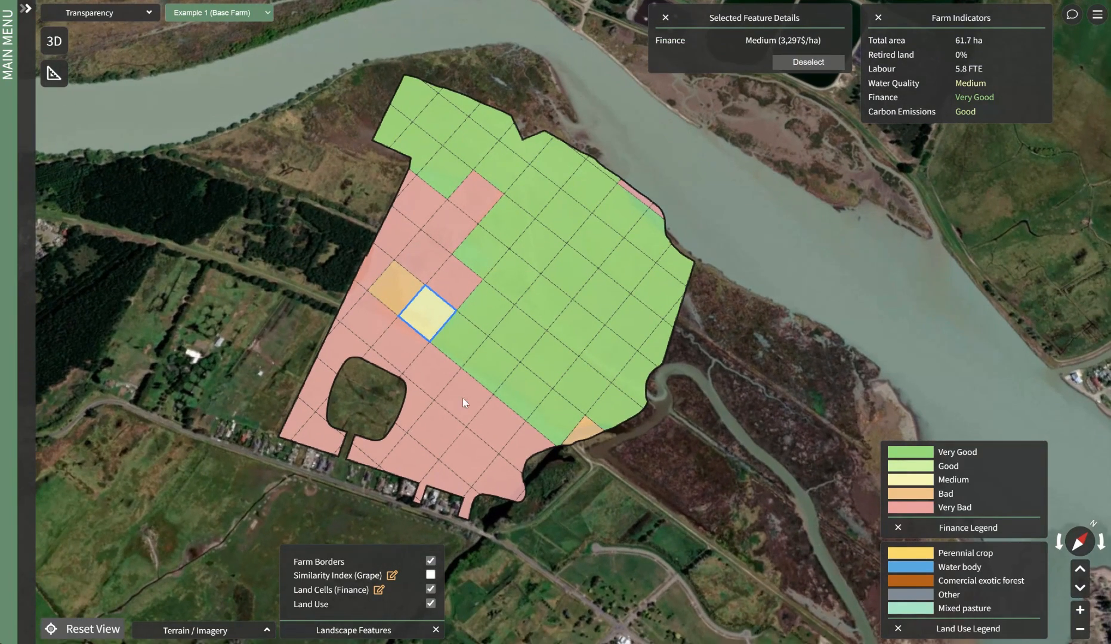
# View the land cells by Carbon Emissions and hide the land cells layer
pyautogui.click(376, 590)
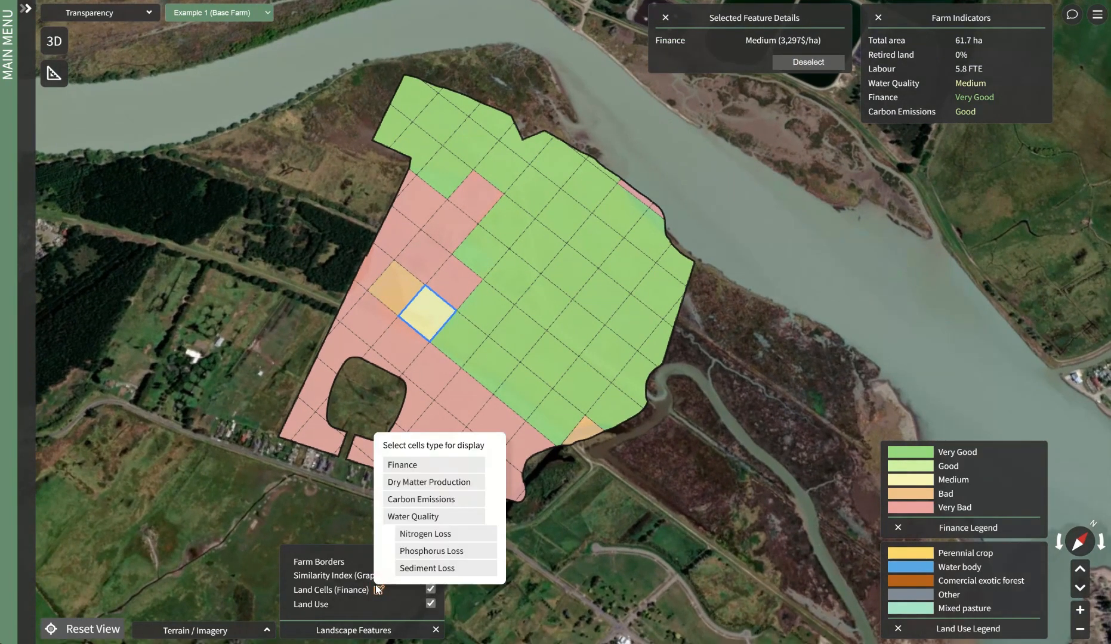
pyautogui.click(406, 501)
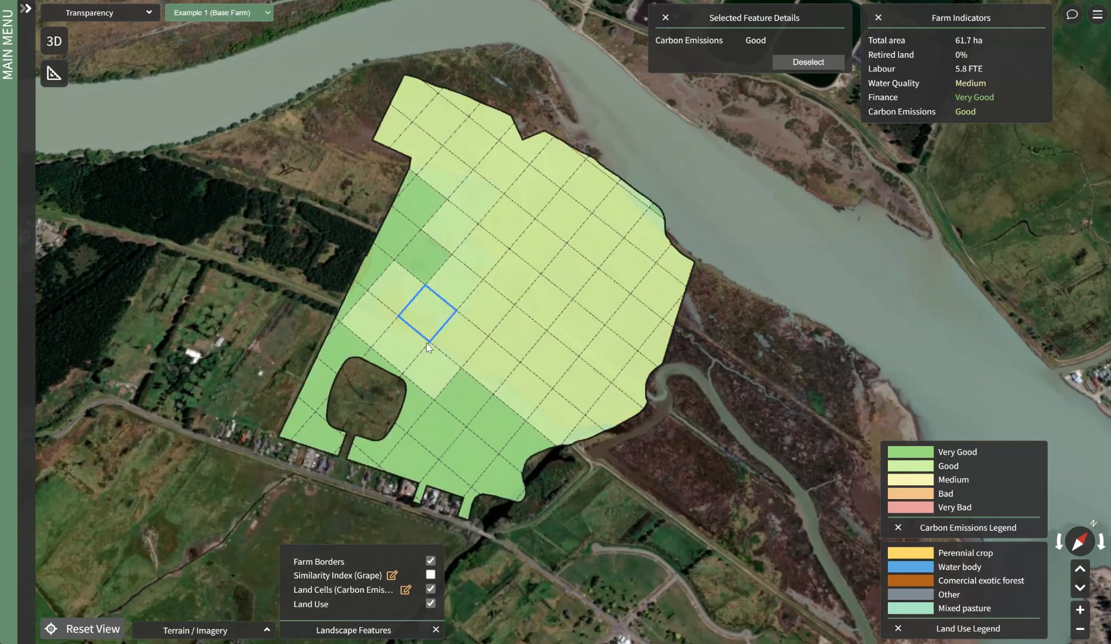
pyautogui.click(429, 589)
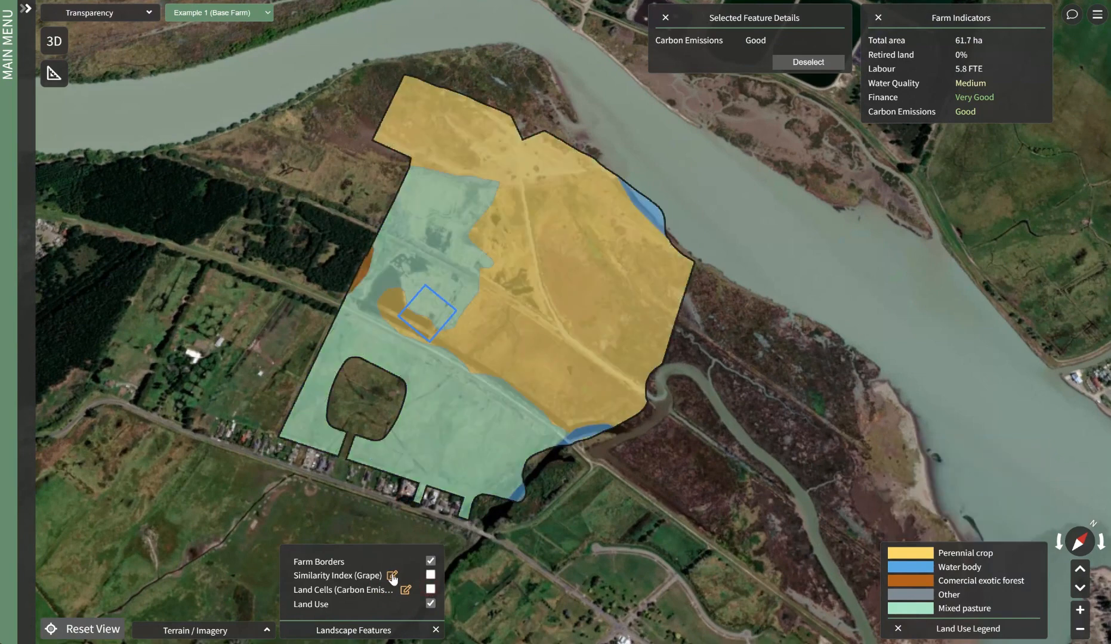
# Display the similarity index for Apple and inspect the limitations of the index cell covering most of the farm
pyautogui.click(392, 575)
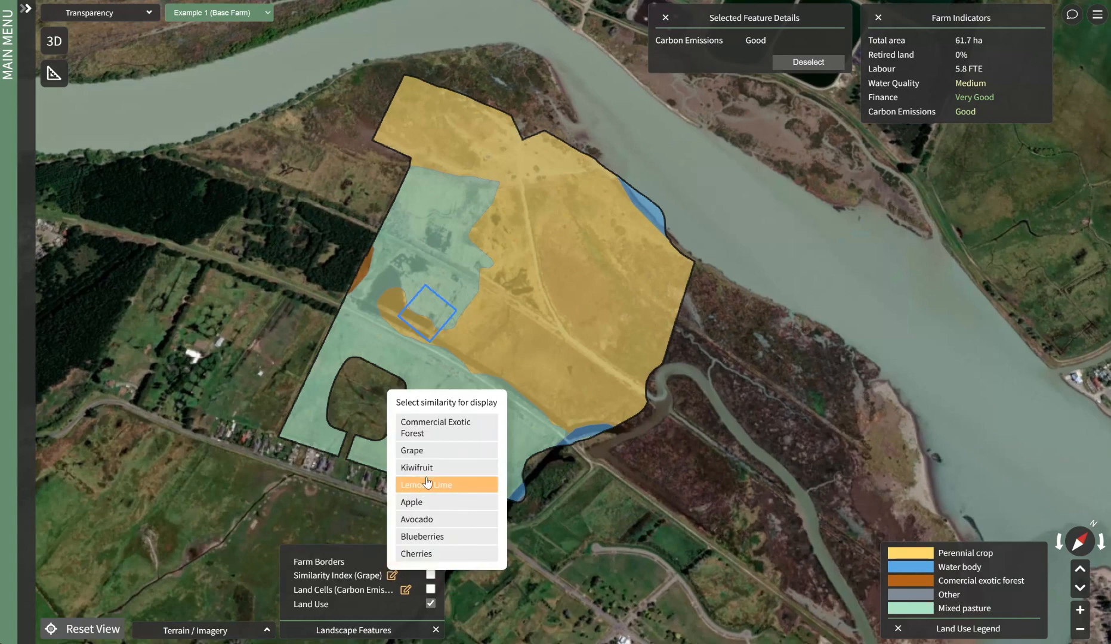
pyautogui.click(422, 504)
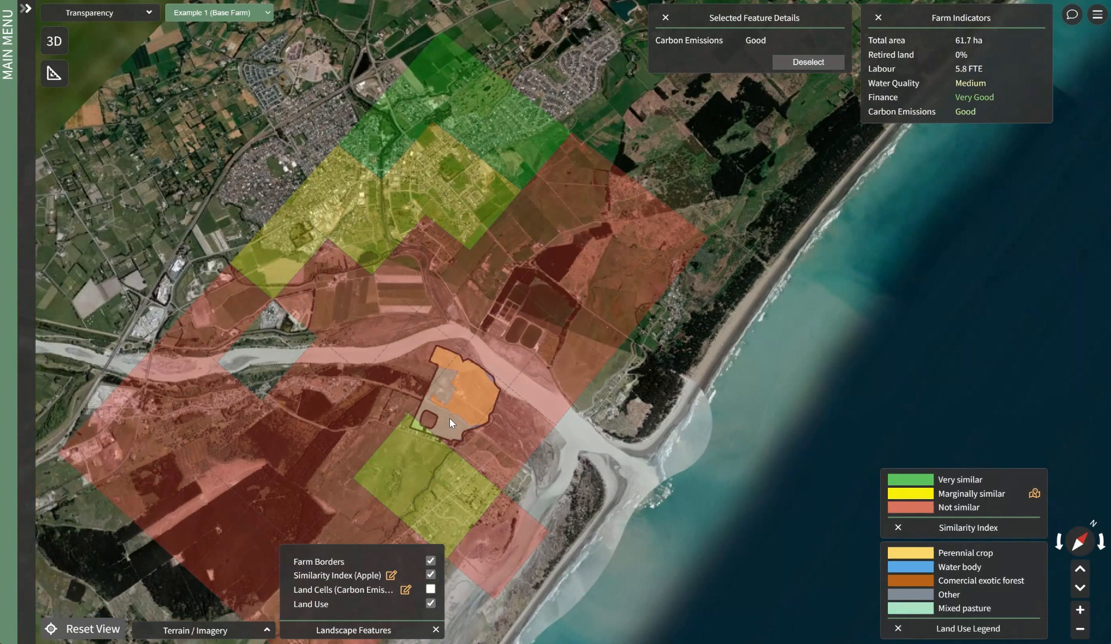
pyautogui.scroll(2, 443, 374)
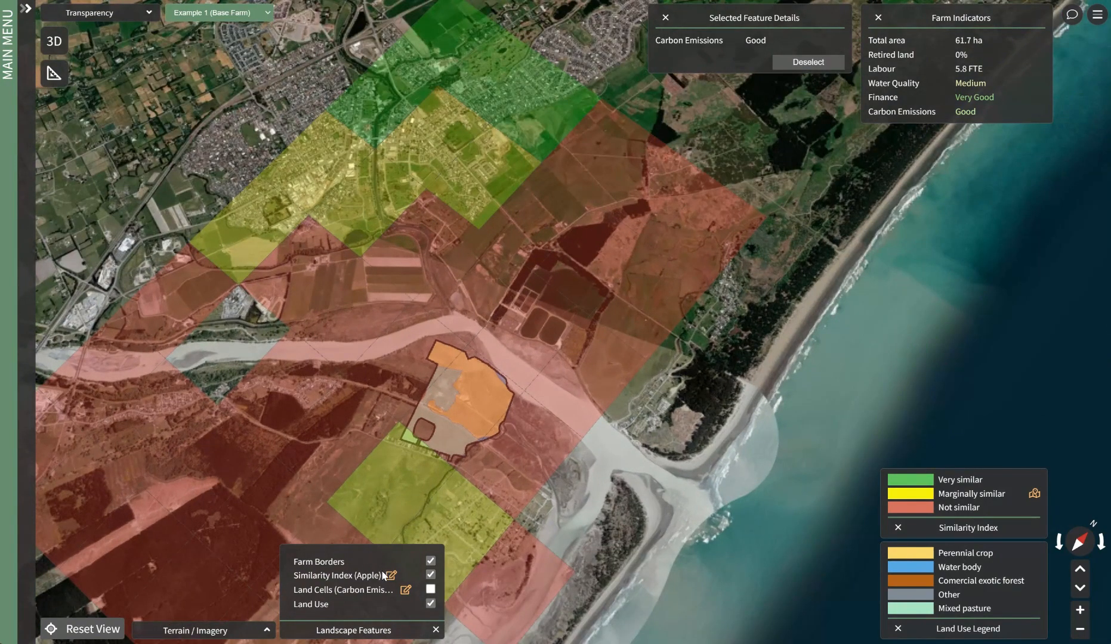
pyautogui.scroll(1, 450, 404)
pyautogui.click(454, 399)
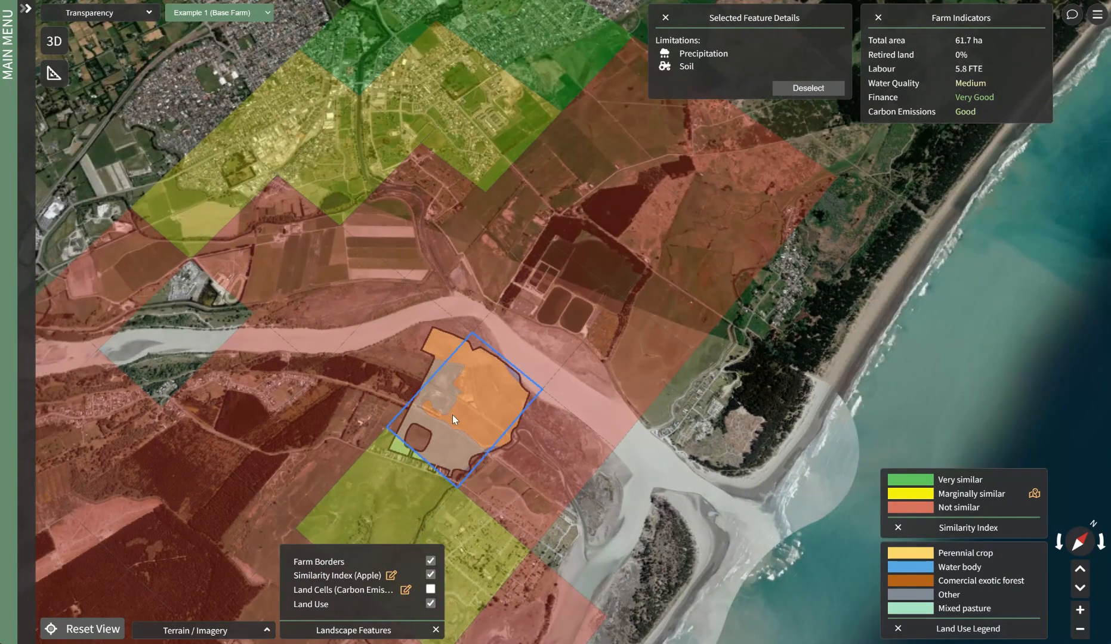
pyautogui.scroll(2, 453, 411)
pyautogui.moveTo(454, 416); pyautogui.dragTo(468, 373)
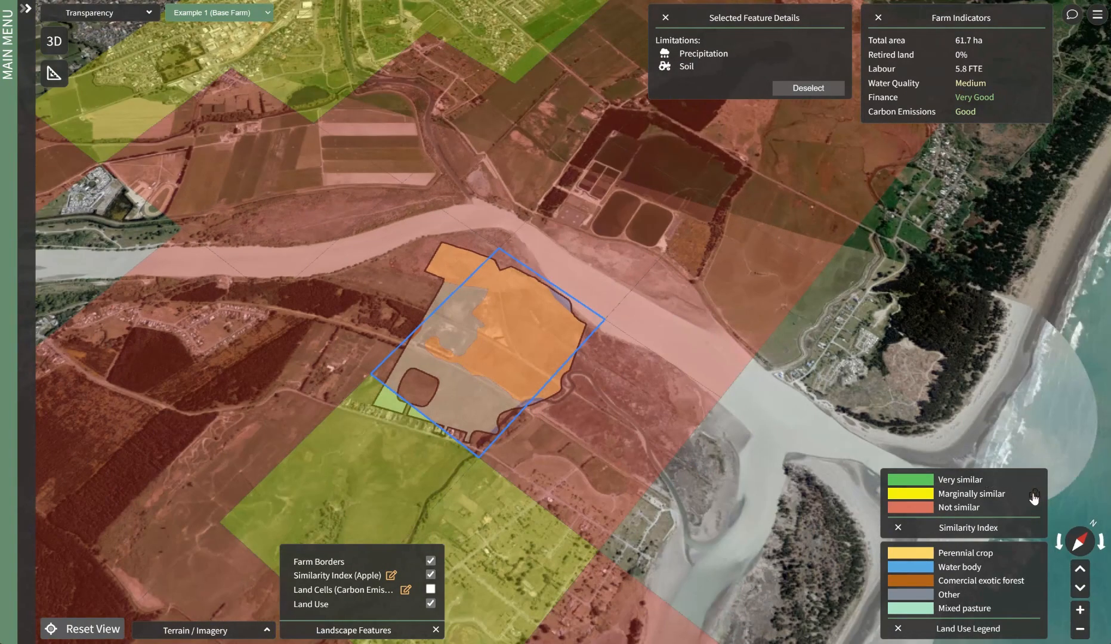
# Review the parameters and world map behind the apple similarity index, and hide the similarity layer
pyautogui.click(1034, 493)
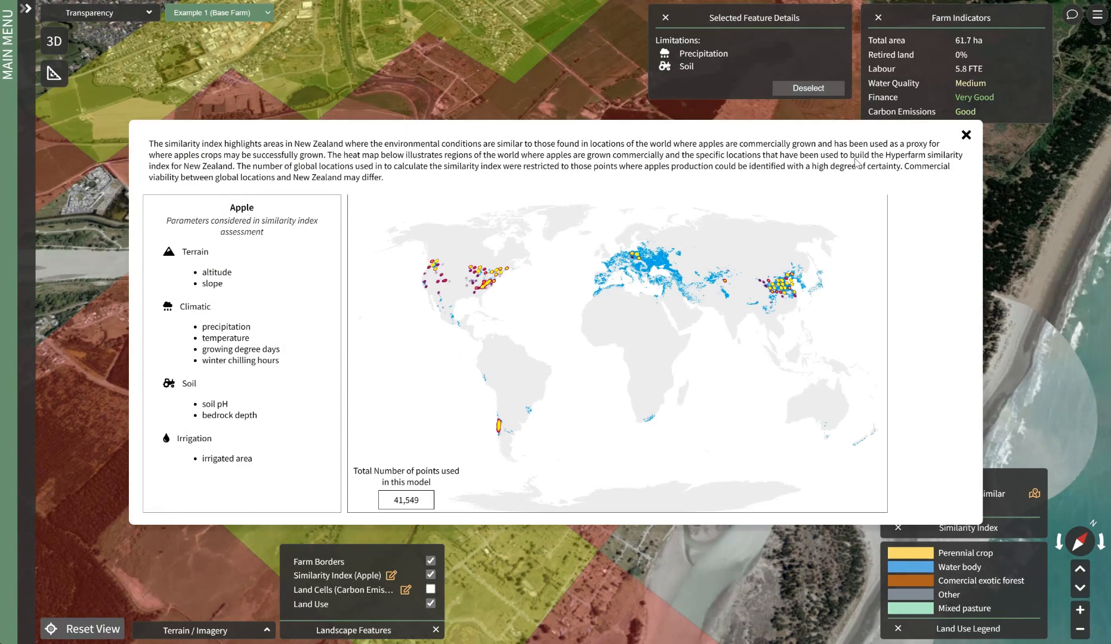
pyautogui.click(966, 136)
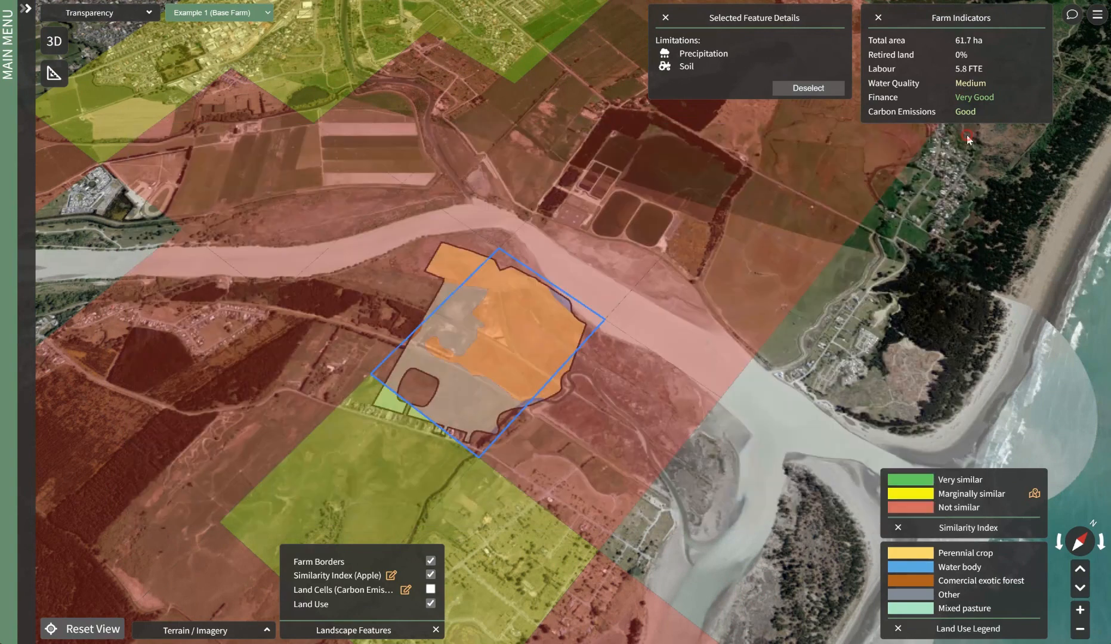
pyautogui.click(430, 574)
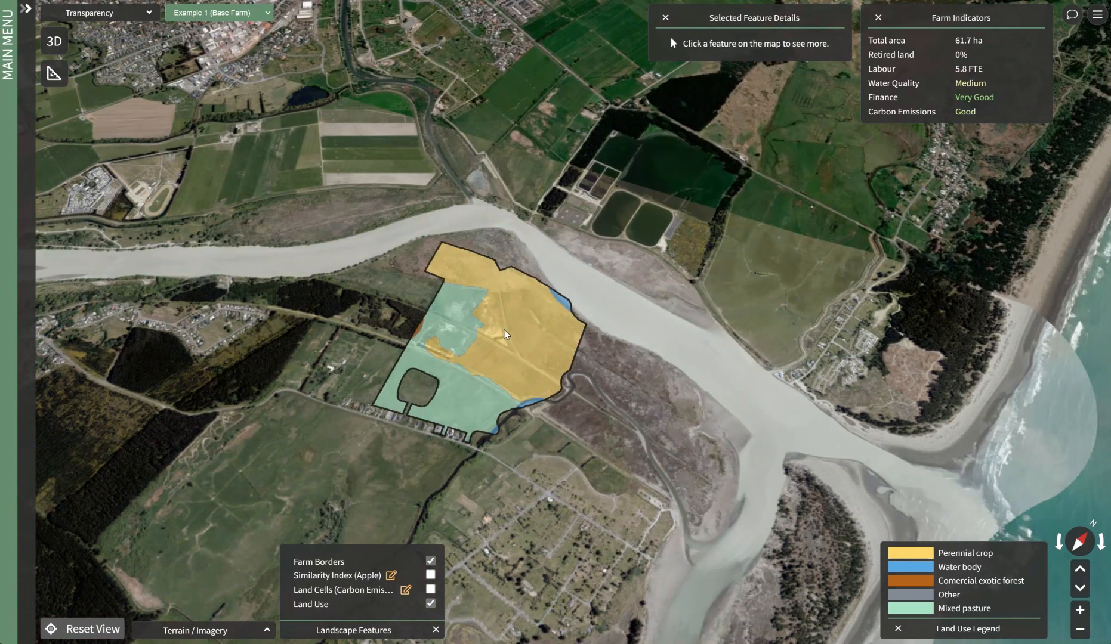
pyautogui.scroll(5, 504, 329)
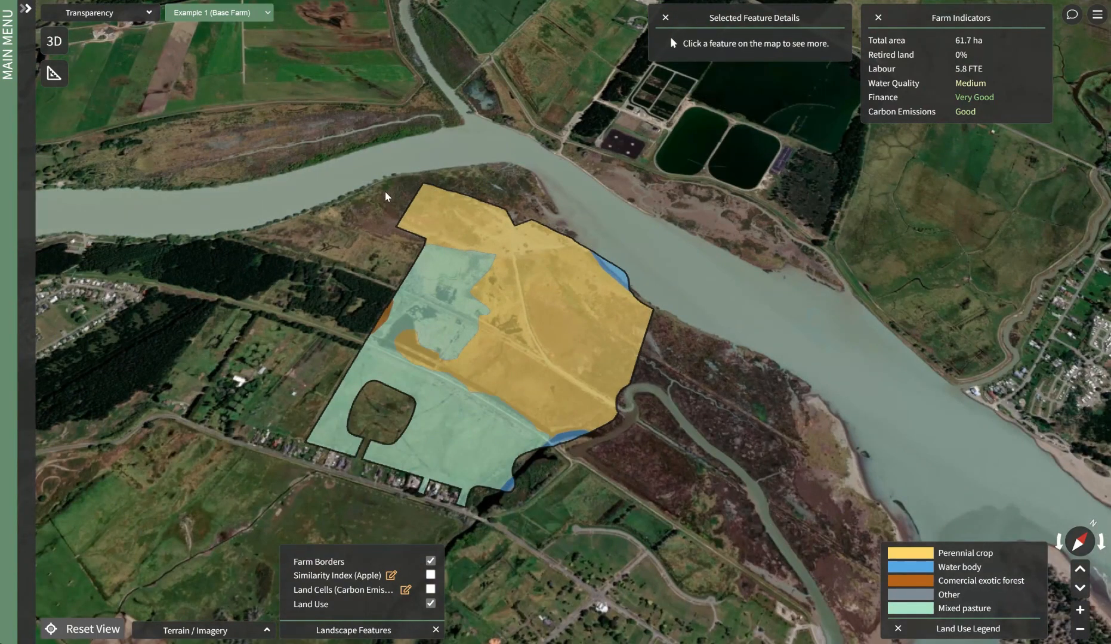
# Create a new simulation named "Sim 1" based on the farm Example 1 (Base Farm)
pyautogui.scroll(2, 384, 191)
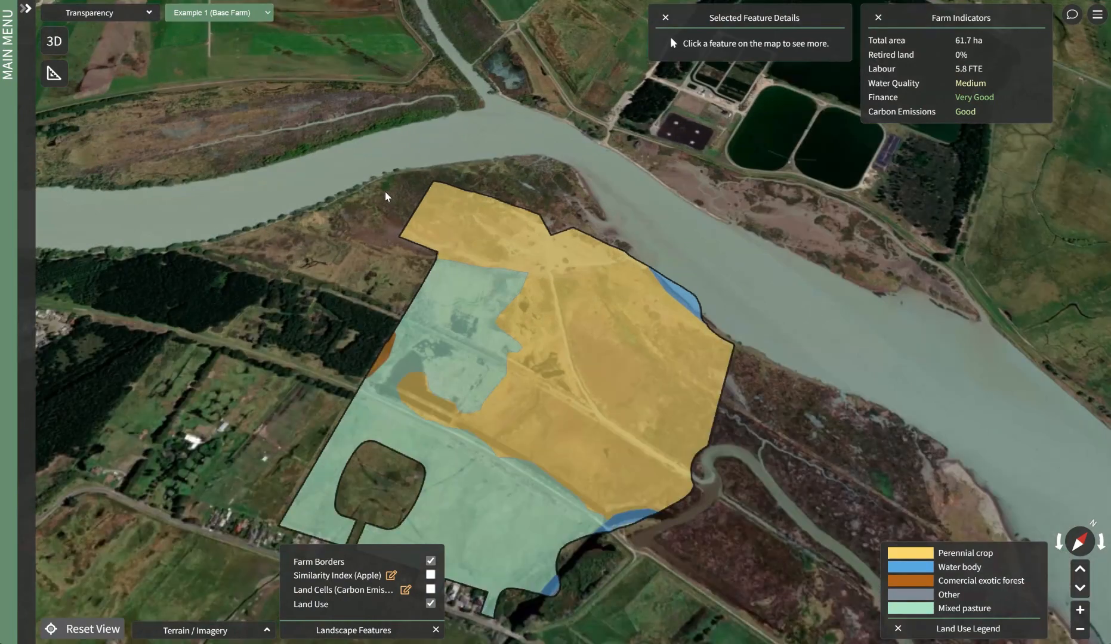
pyautogui.moveTo(385, 219); pyautogui.dragTo(337, 133)
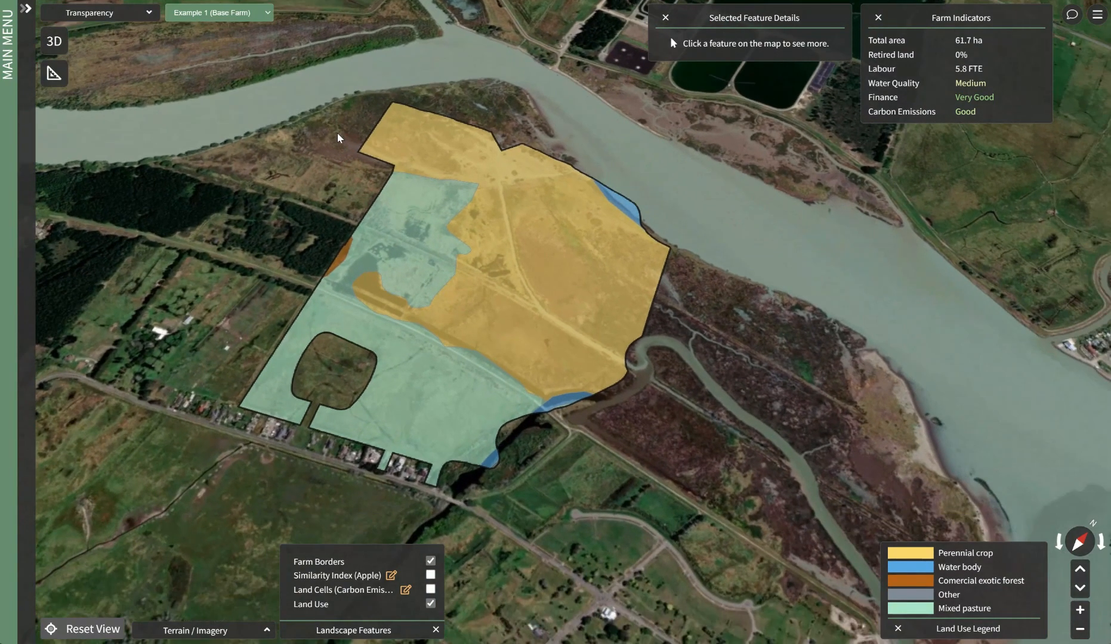
pyautogui.click(26, 9)
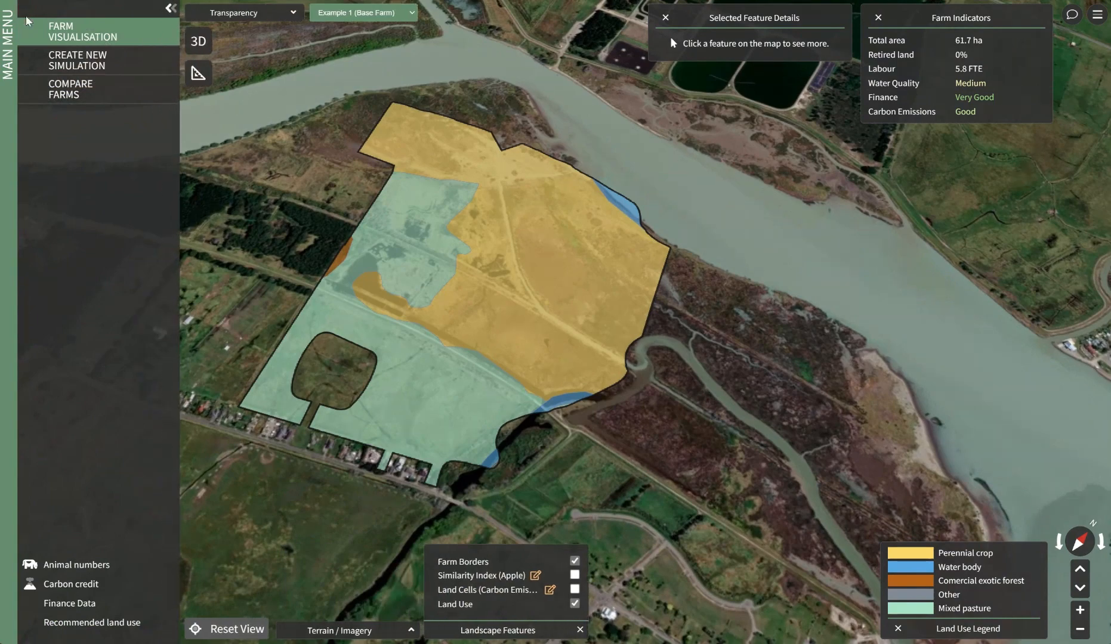
pyautogui.click(37, 67)
pyautogui.click(538, 270)
pyautogui.write('Sim 1')
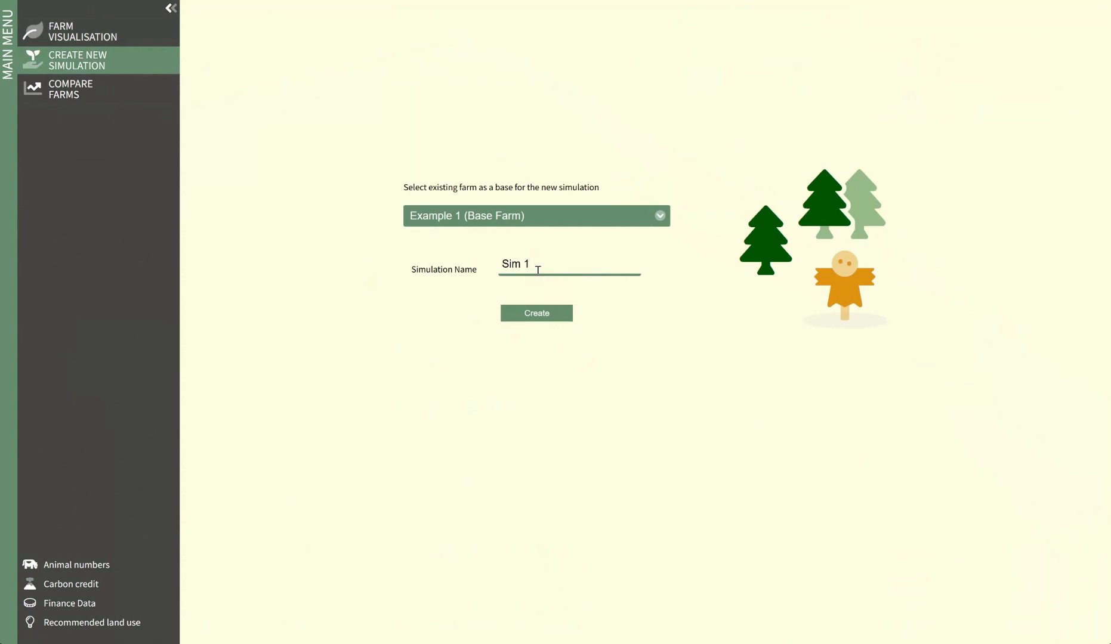
pyautogui.click(569, 316)
pyautogui.click(171, 9)
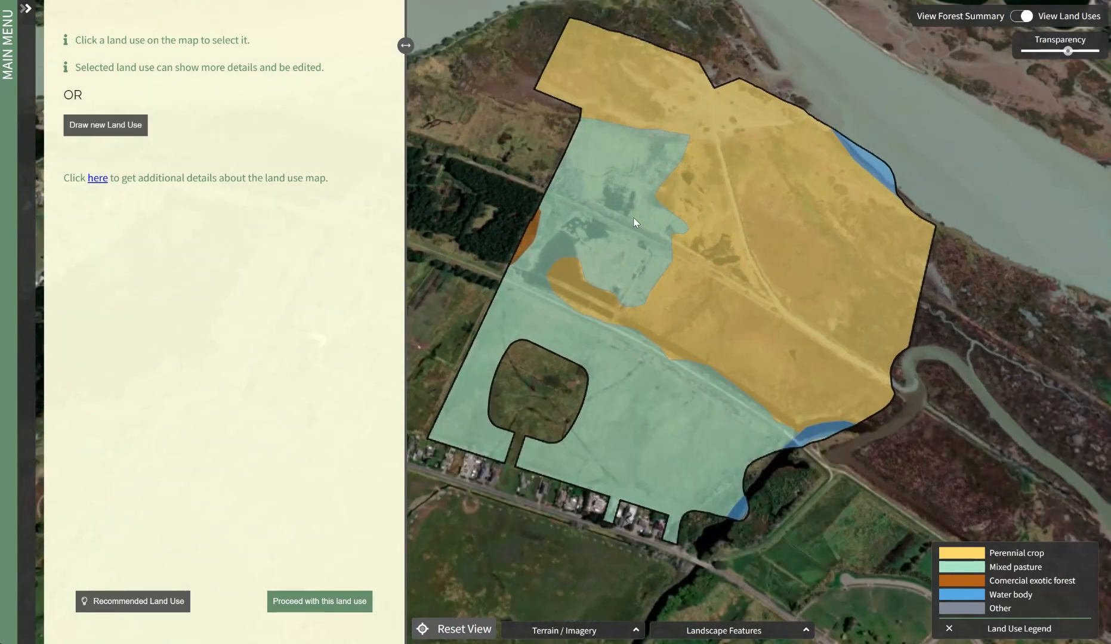
# Change the mixed pasture area's land use type to Commercial exotic forest, identified as Post-1989 forest
pyautogui.click(635, 222)
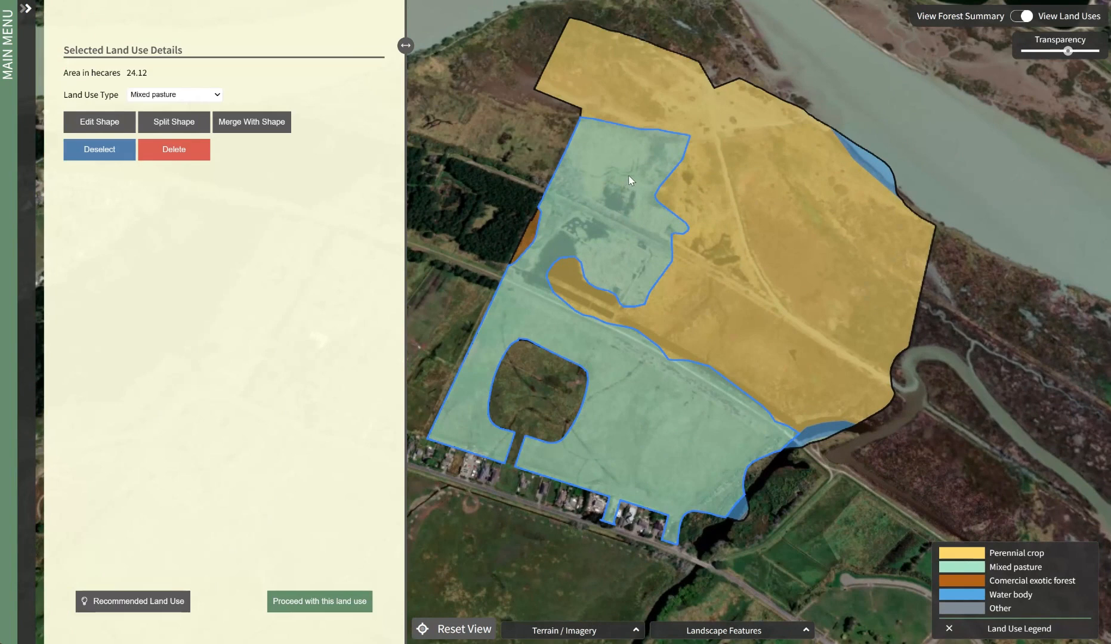
pyautogui.click(185, 99)
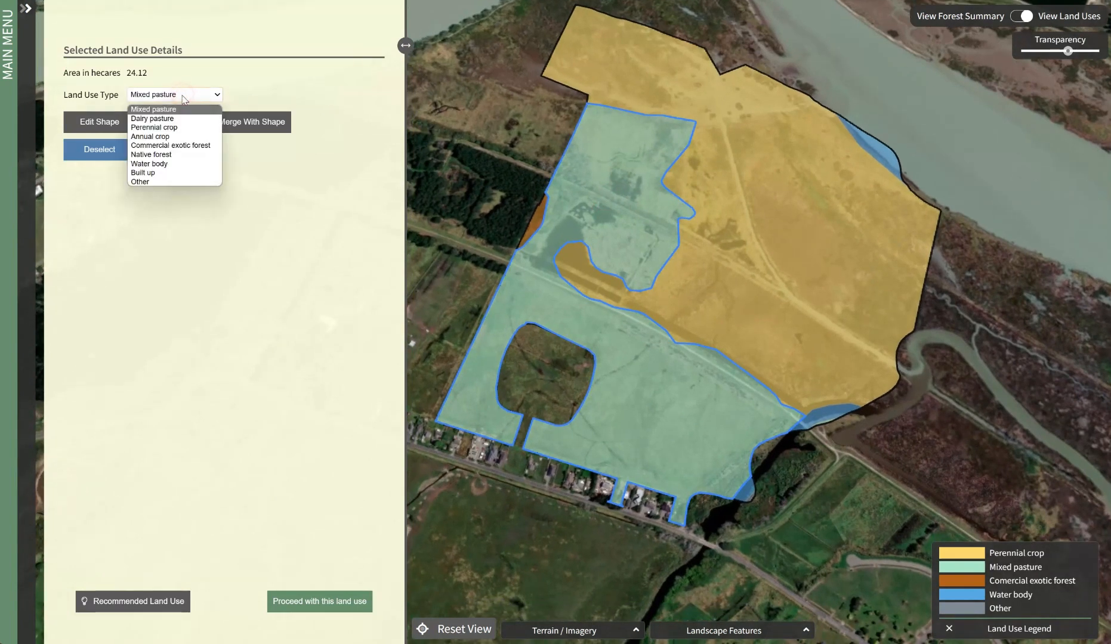
pyautogui.click(160, 140)
pyautogui.click(158, 120)
pyautogui.click(153, 118)
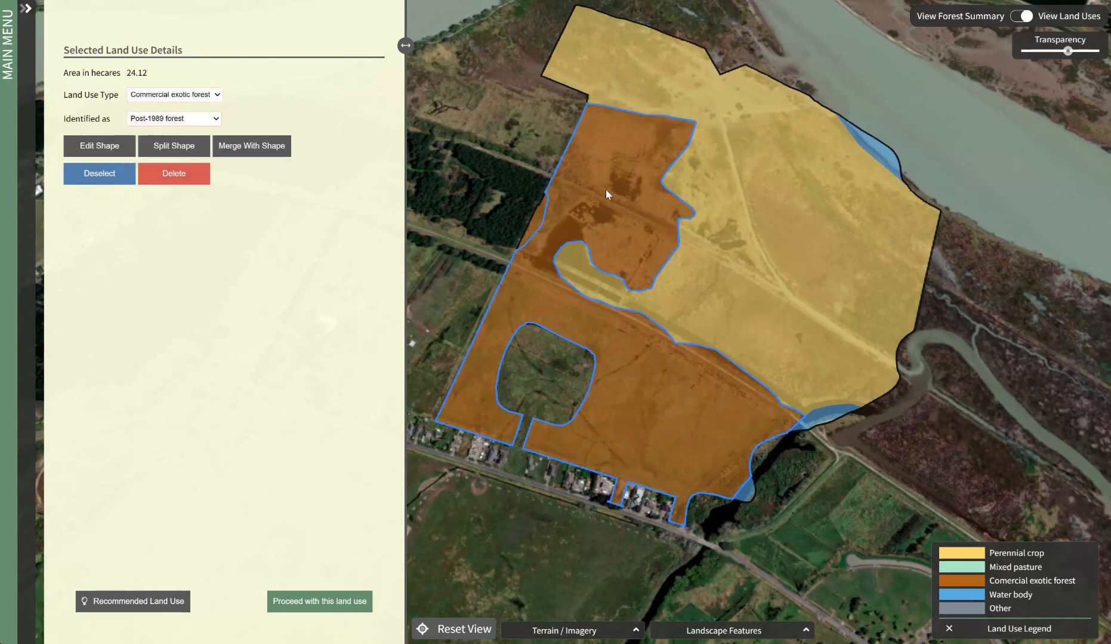
# Set the crop type of the large perennial crop area to Blueberries
pyautogui.click(778, 203)
pyautogui.click(182, 118)
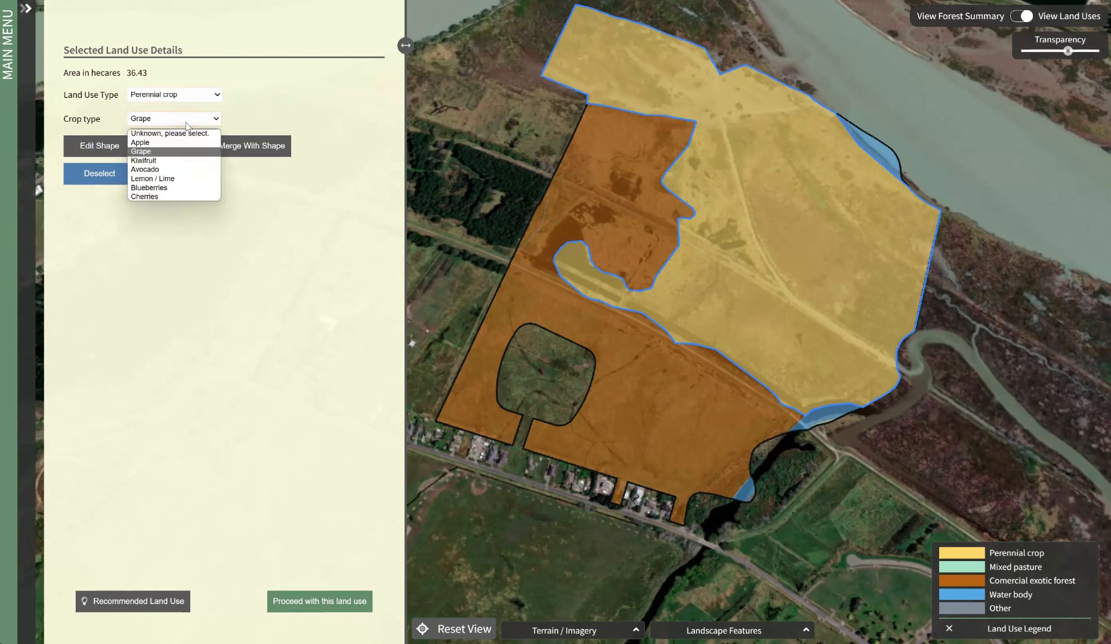
pyautogui.click(159, 188)
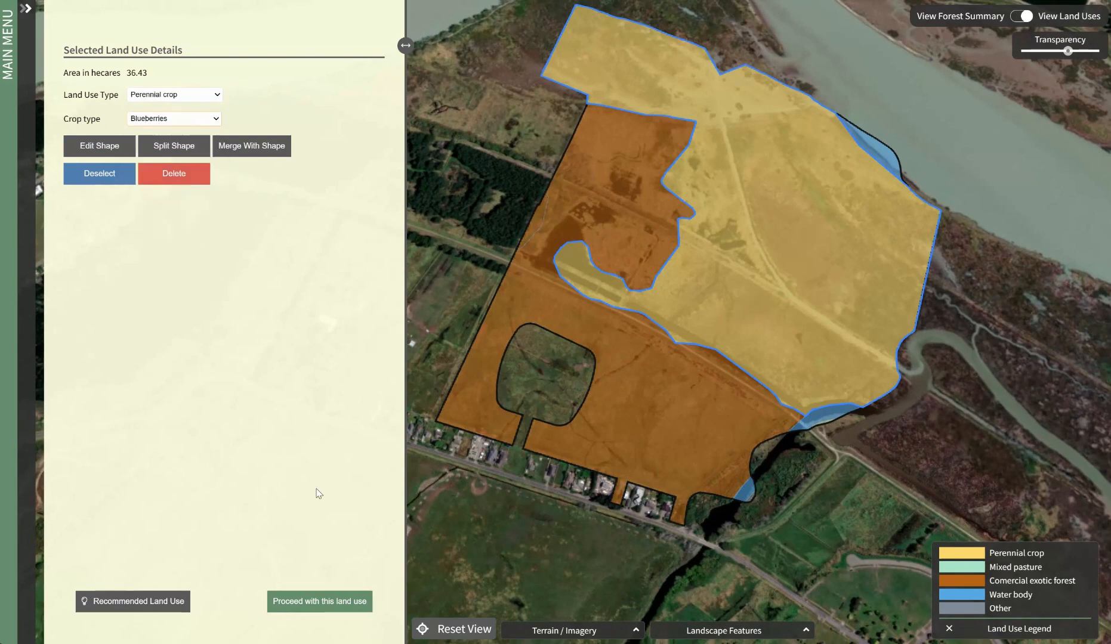
# Review the recommended land use diagram, and save the simulation with the edited land use and no animal numbers
pyautogui.click(178, 604)
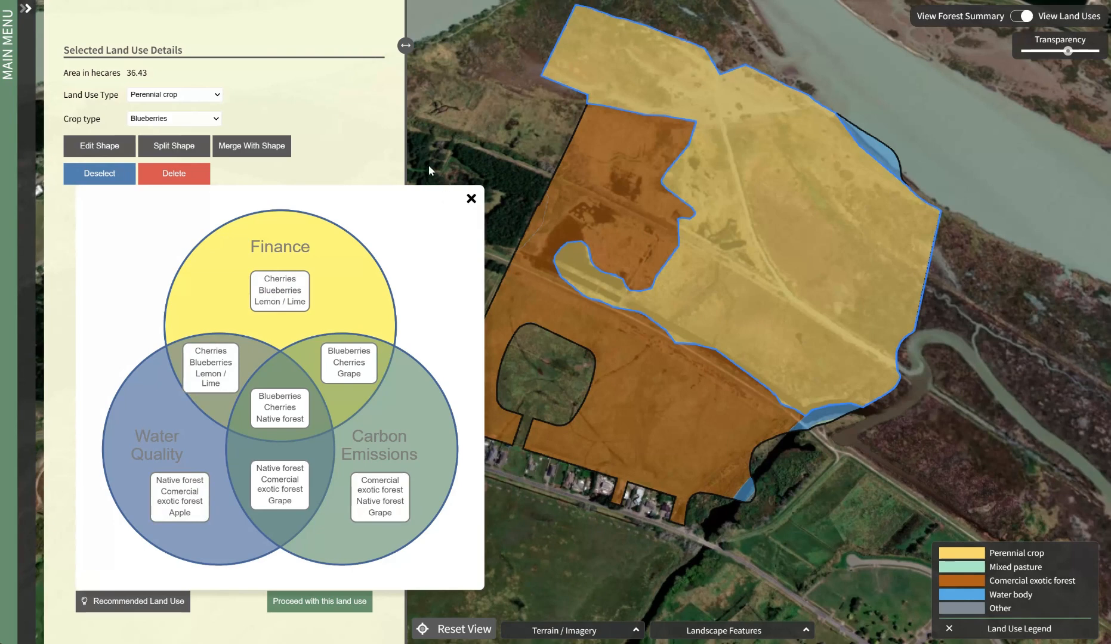
pyautogui.click(471, 199)
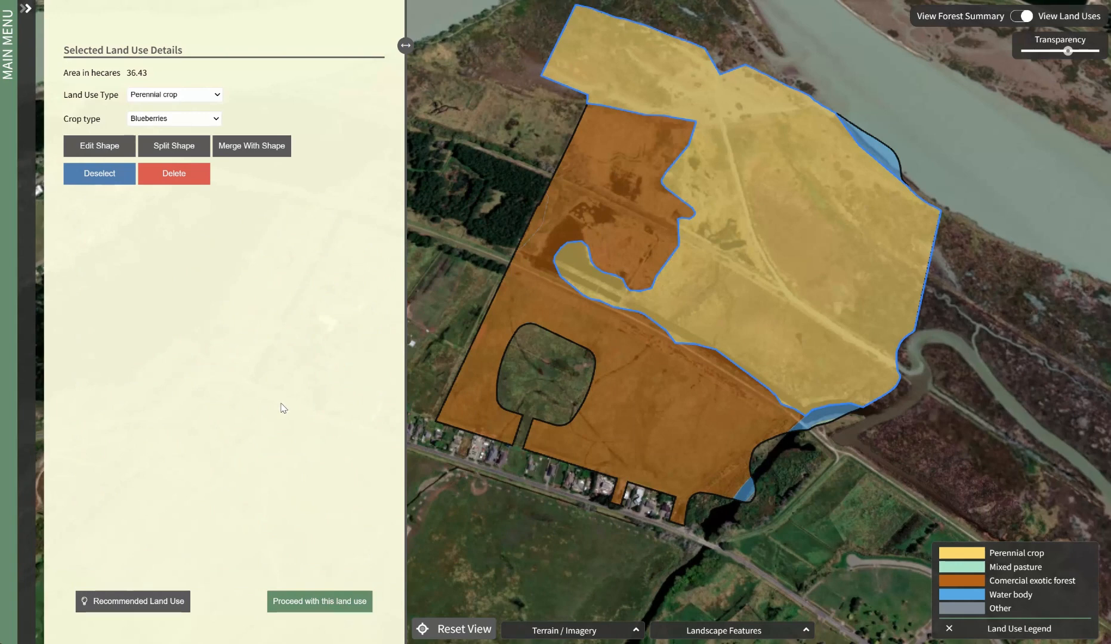
pyautogui.click(322, 603)
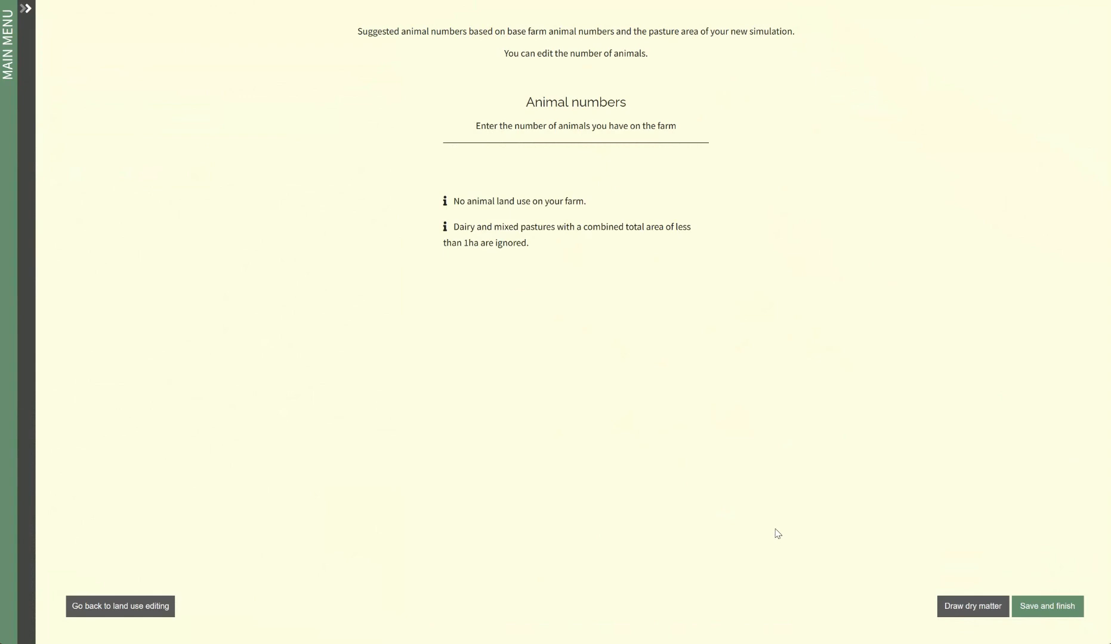
pyautogui.click(1046, 606)
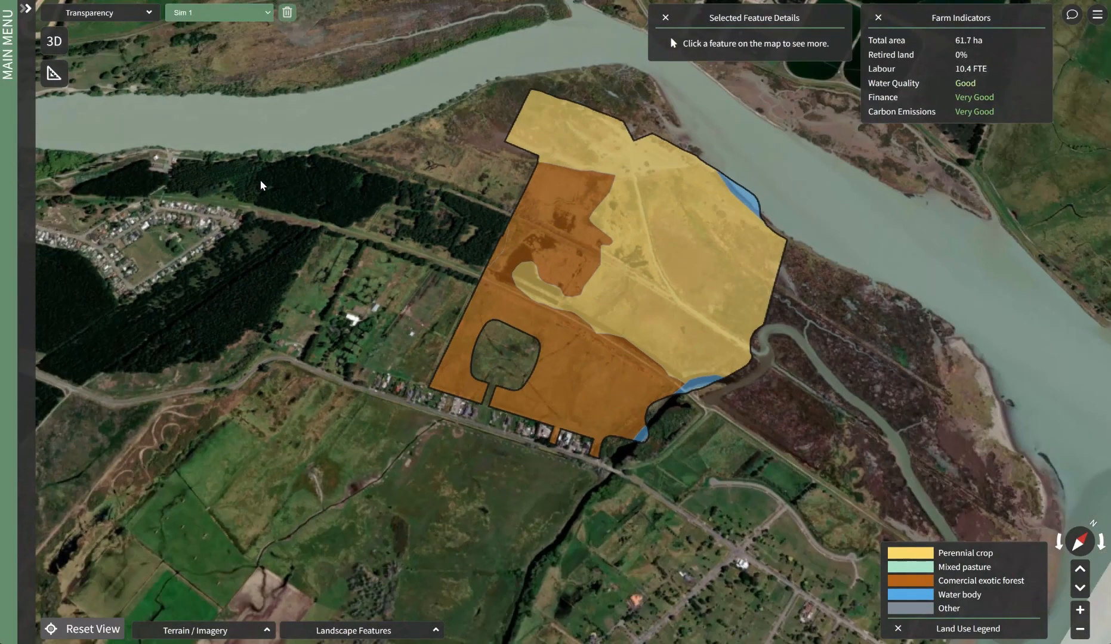
# Compare the indicators of Example 1 and Sim 1, check Example 1's labour details, and open the farm map comparison
pyautogui.moveTo(534, 212); pyautogui.dragTo(399, 204)
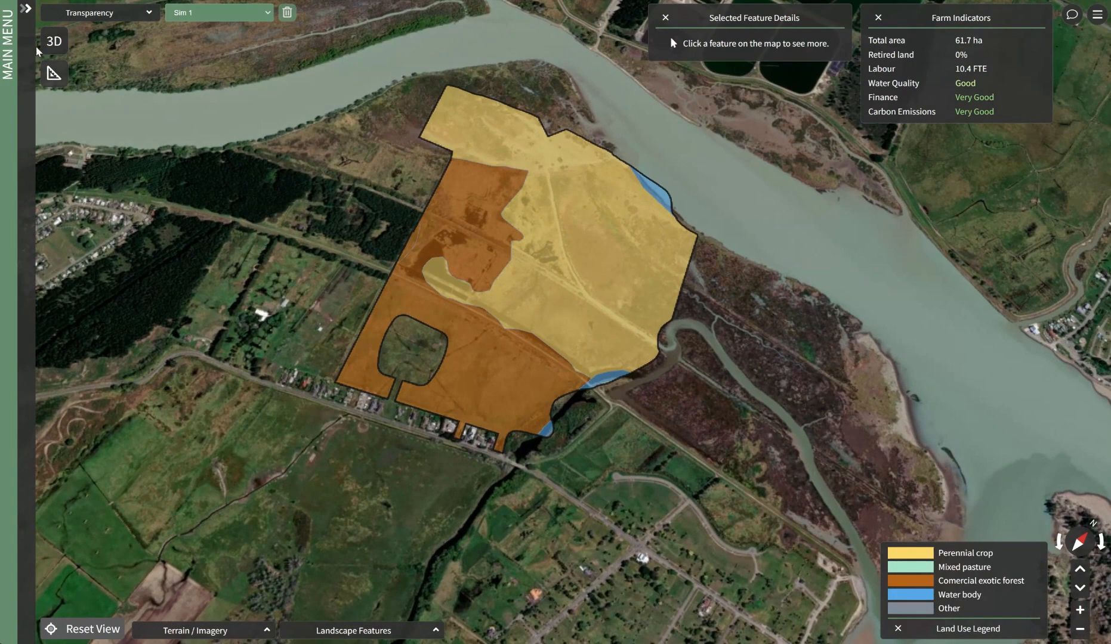
pyautogui.click(27, 12)
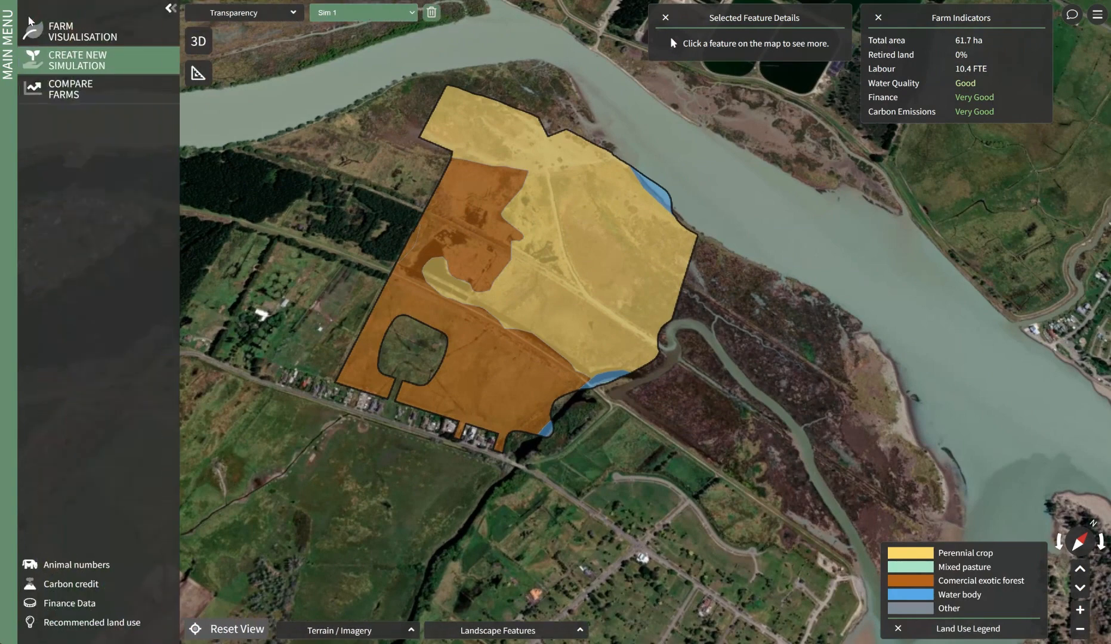
pyautogui.click(59, 94)
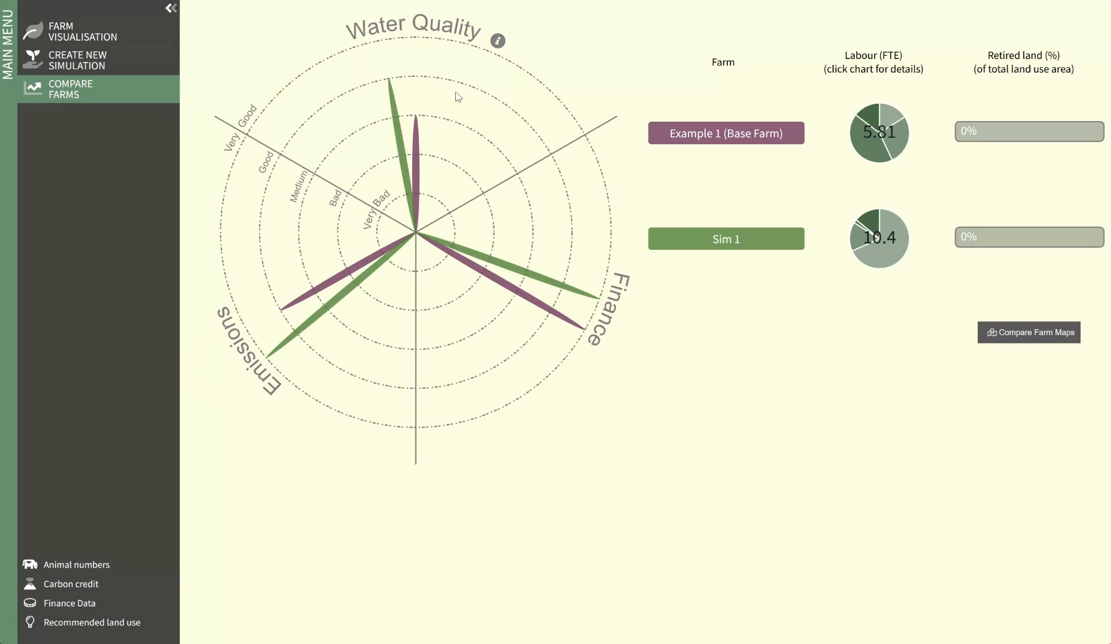
pyautogui.click(895, 123)
pyautogui.click(983, 265)
pyautogui.click(996, 332)
pyautogui.click(172, 8)
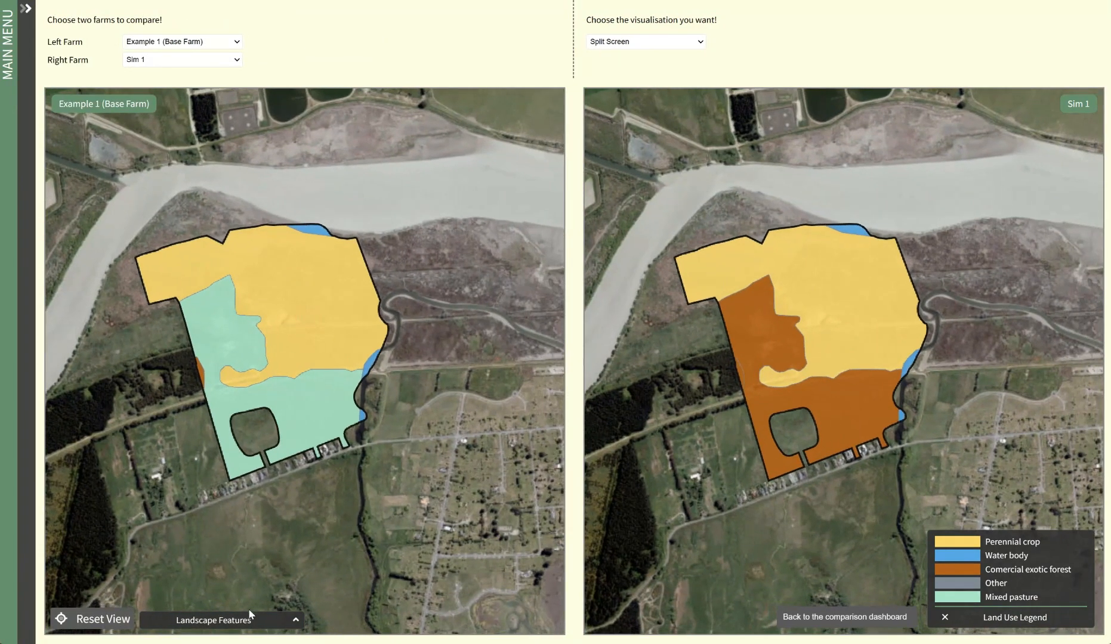
# Display the land cells of both compared farms by Water Quality and by Finance
pyautogui.click(250, 620)
pyautogui.click(261, 579)
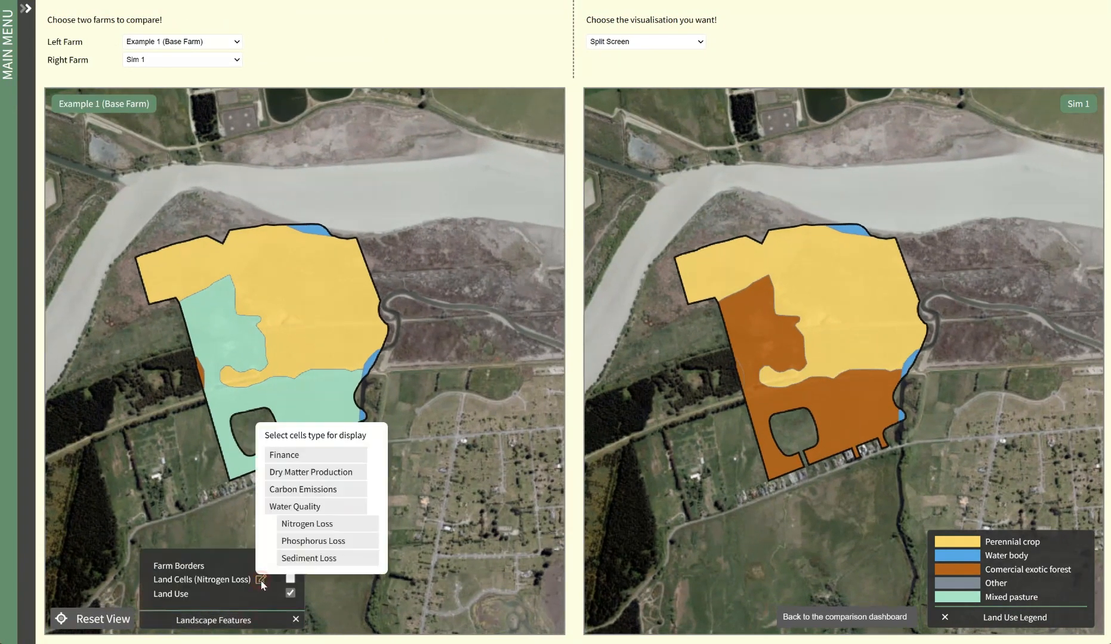
pyautogui.click(298, 503)
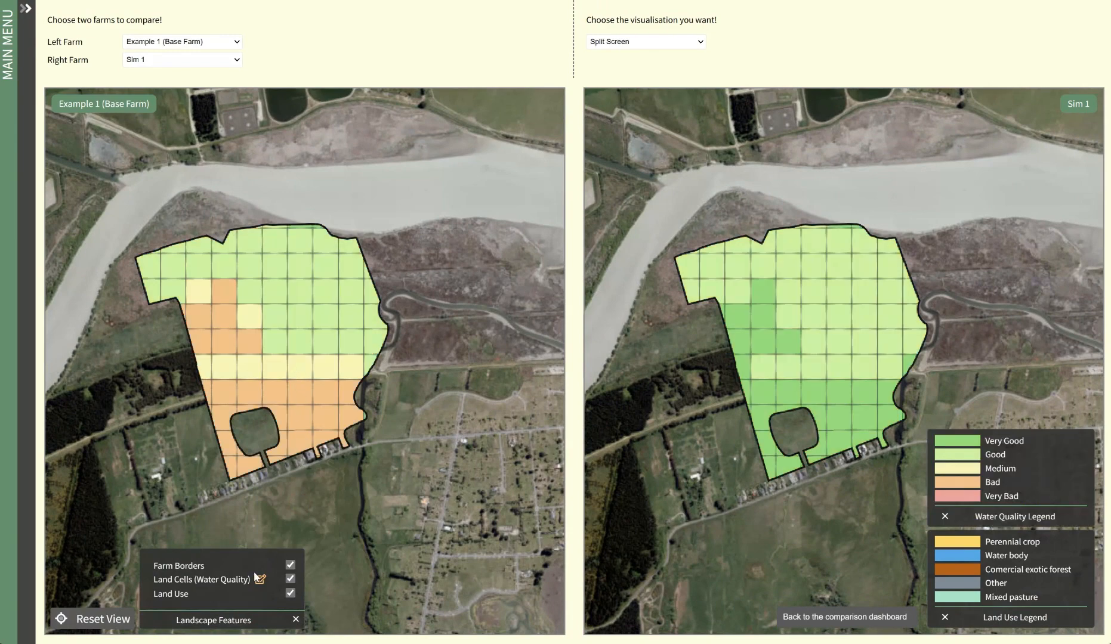
pyautogui.click(258, 578)
pyautogui.click(295, 452)
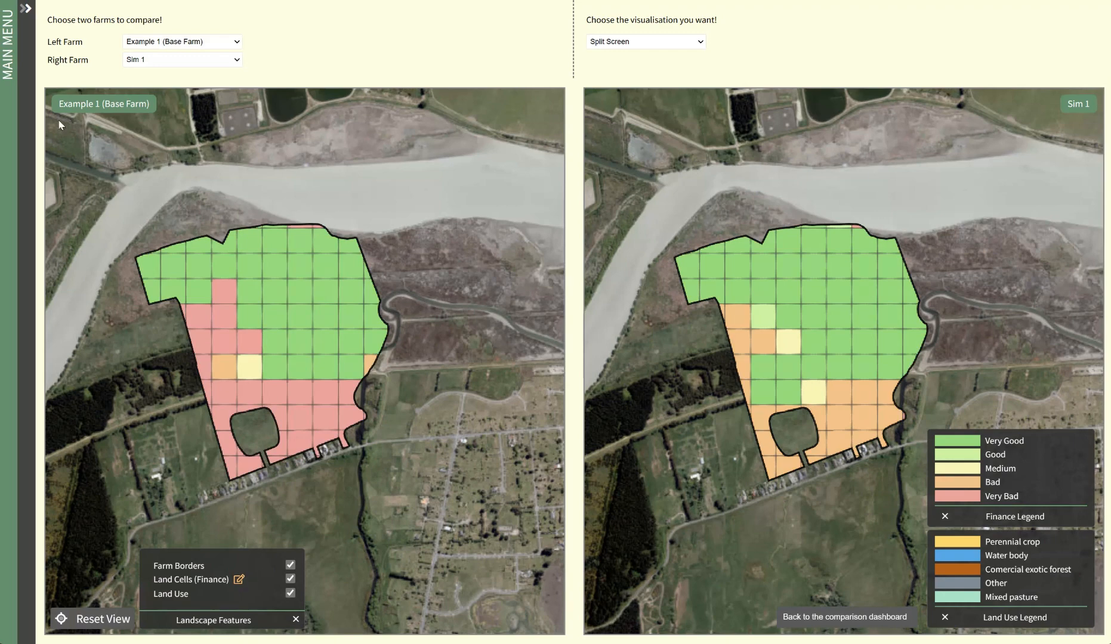
# Return to the farm visualisation and measure the location of a point on the forest area's edge
pyautogui.click(25, 9)
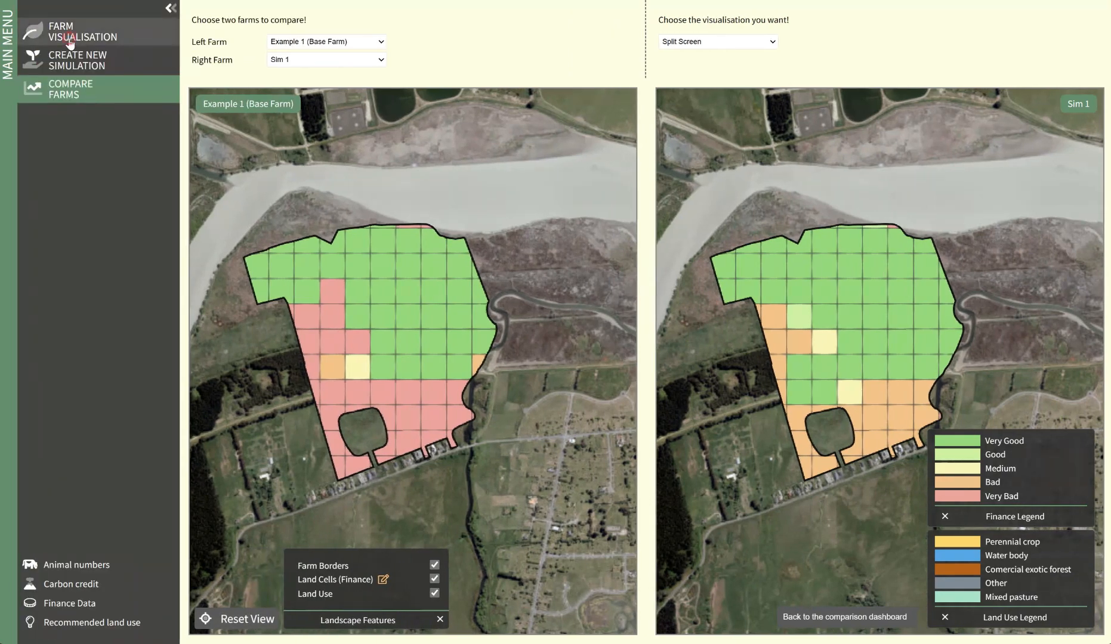
pyautogui.click(70, 41)
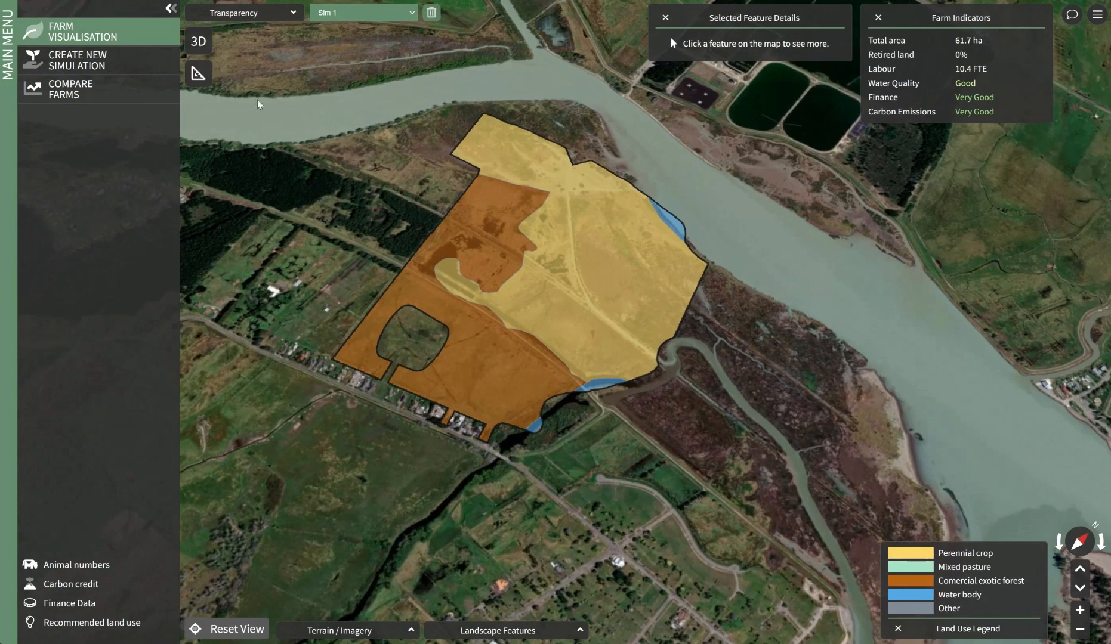
pyautogui.click(198, 73)
pyautogui.click(459, 209)
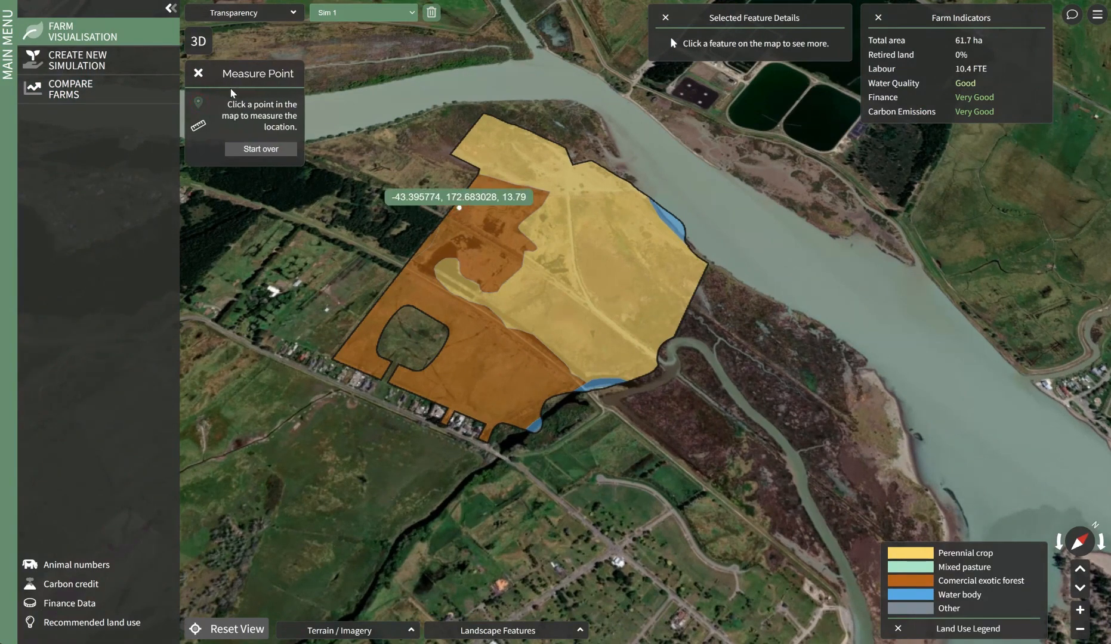
pyautogui.click(198, 72)
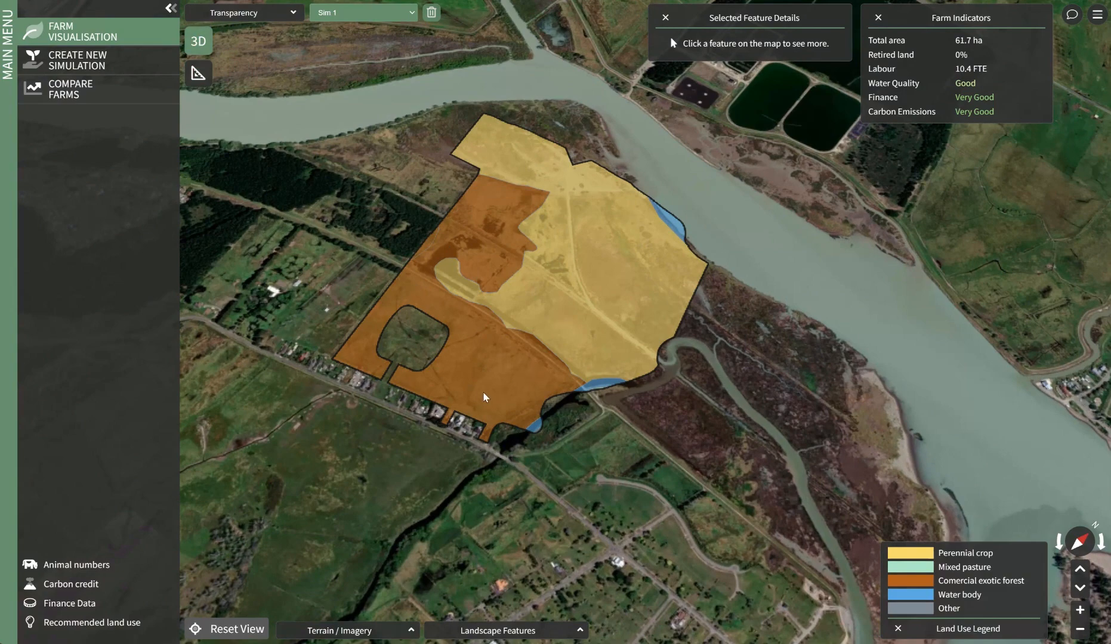
# View the Sim 1 land use map in 3D, tilted and close up
pyautogui.scroll(5, 484, 377)
pyautogui.moveTo(501, 382); pyautogui.dragTo(594, 338)
pyautogui.click(198, 41)
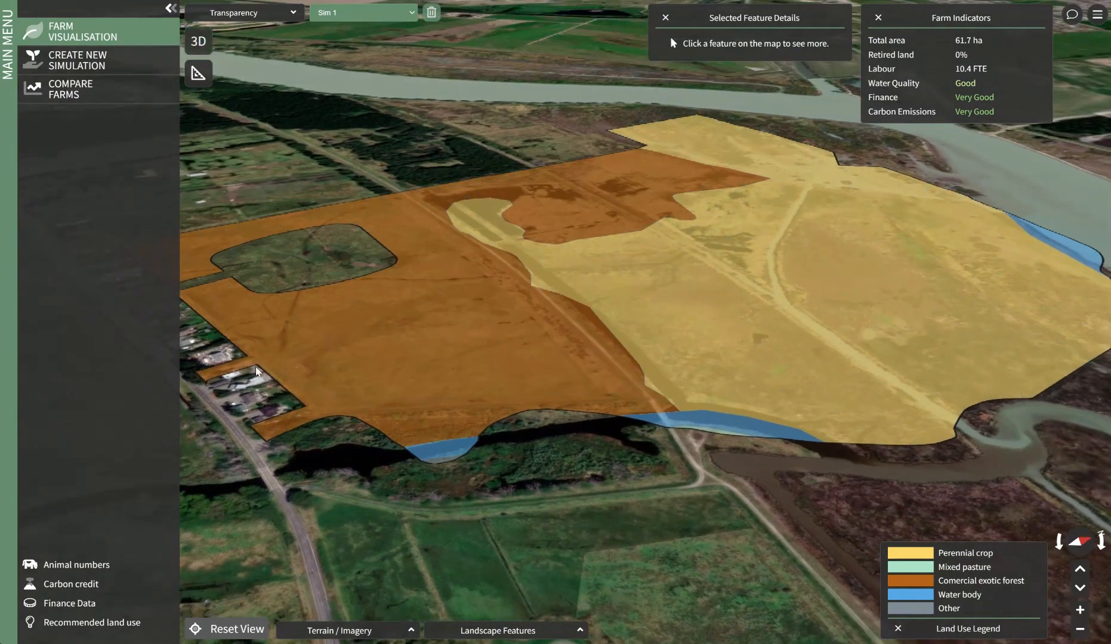
# Open the finance data of Example 1 and review its EBITDA per land use and its revenue table
pyautogui.click(73, 603)
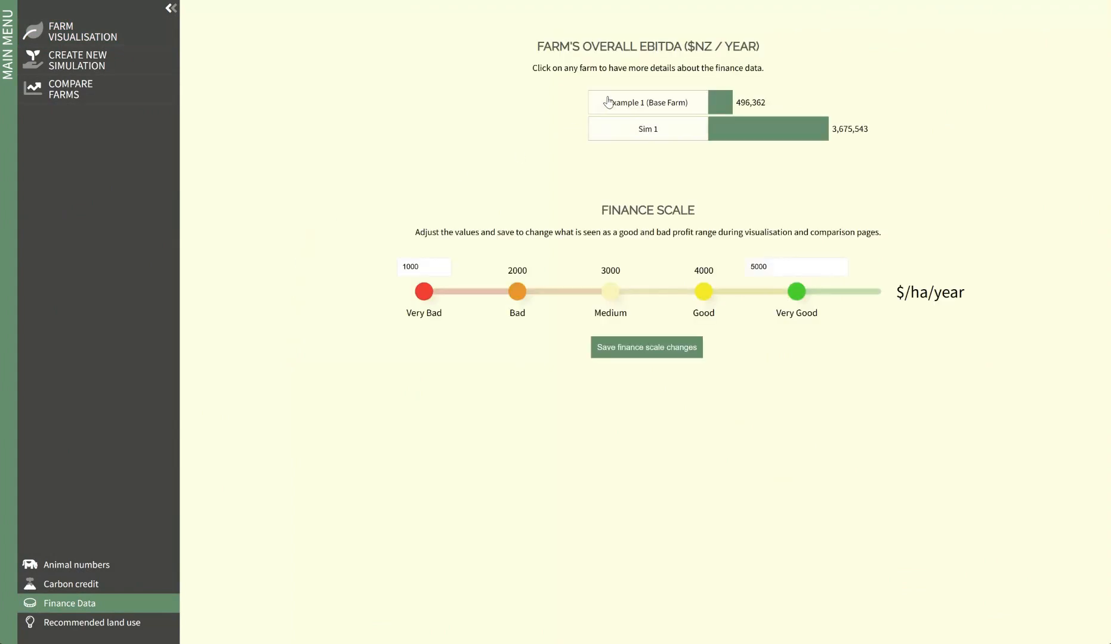
pyautogui.click(577, 100)
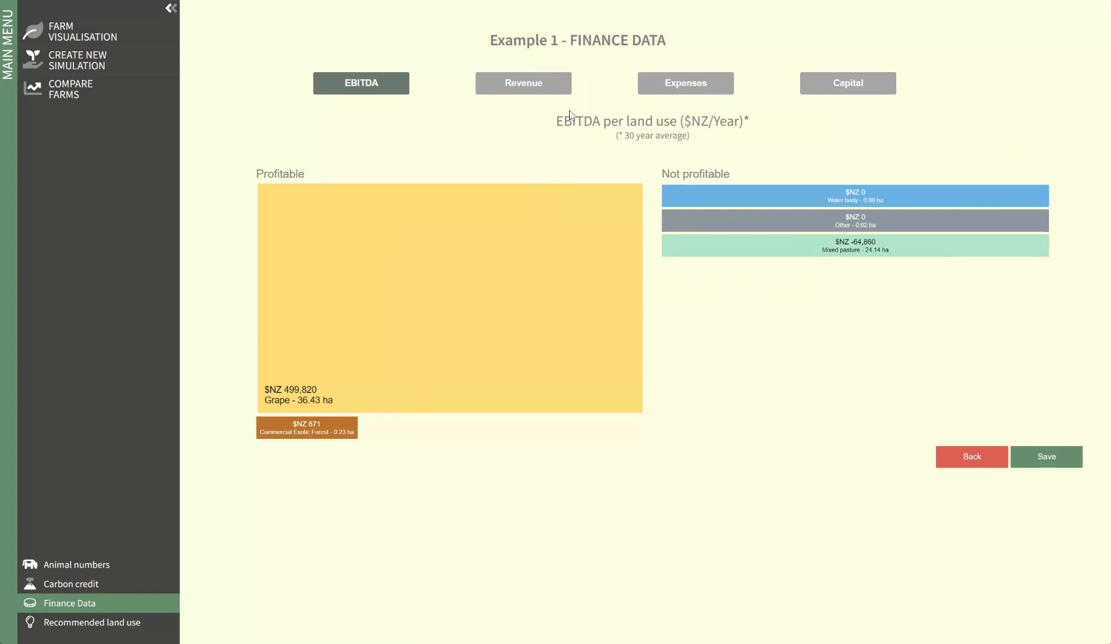
pyautogui.click(544, 85)
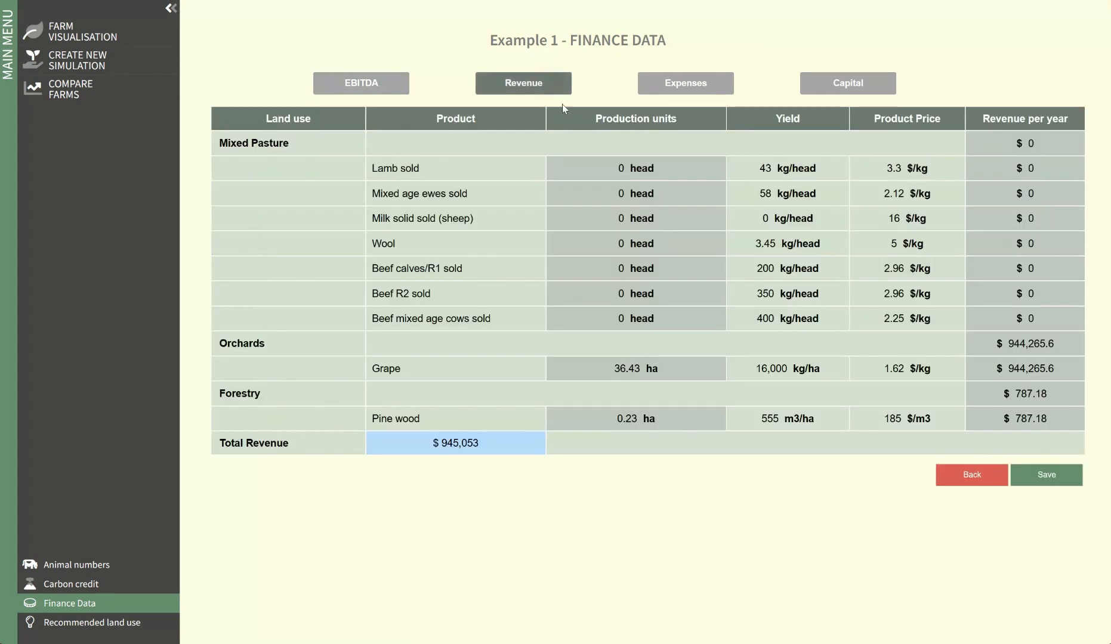
# Examine Example 1's expenses with the Operational Expenses and Labour Expenses categories expanded
pyautogui.click(685, 86)
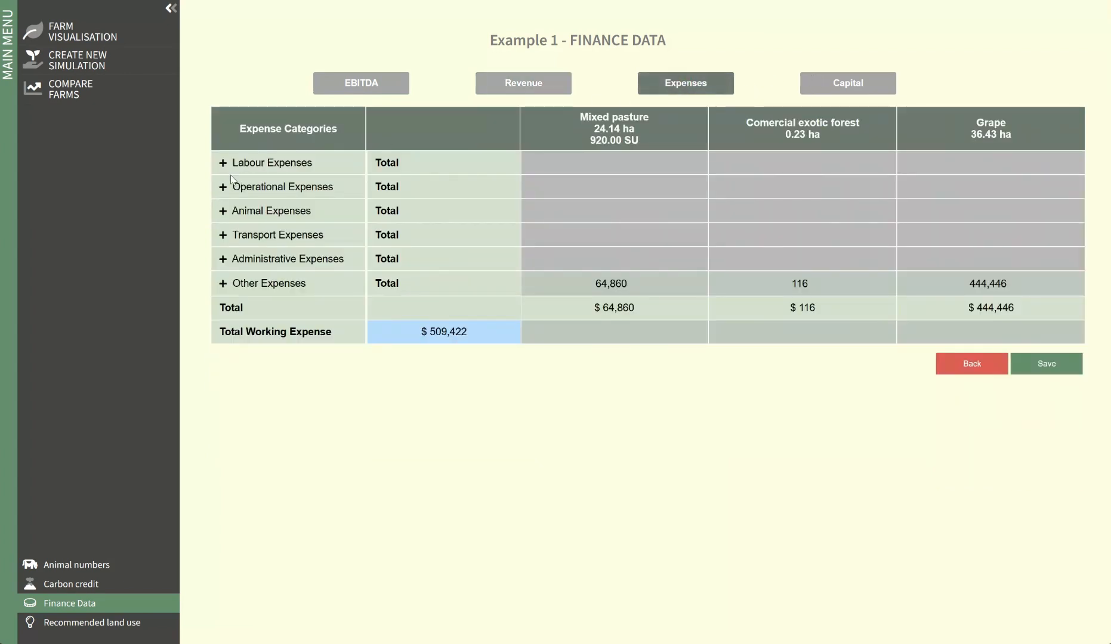
pyautogui.click(224, 187)
pyautogui.click(223, 162)
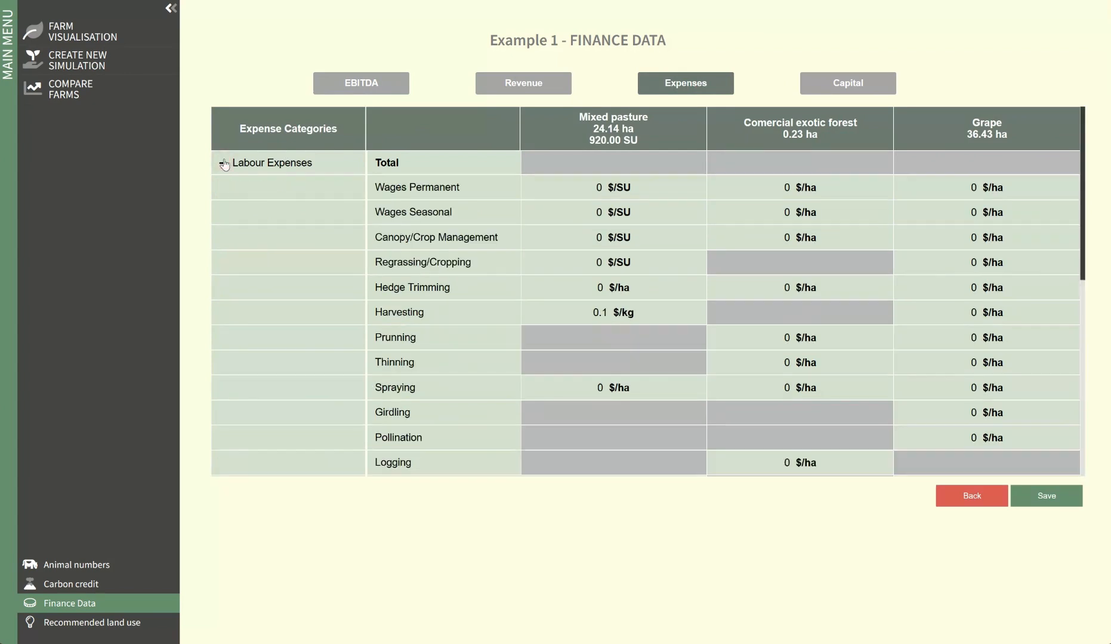
pyautogui.scroll(-7, 435, 255)
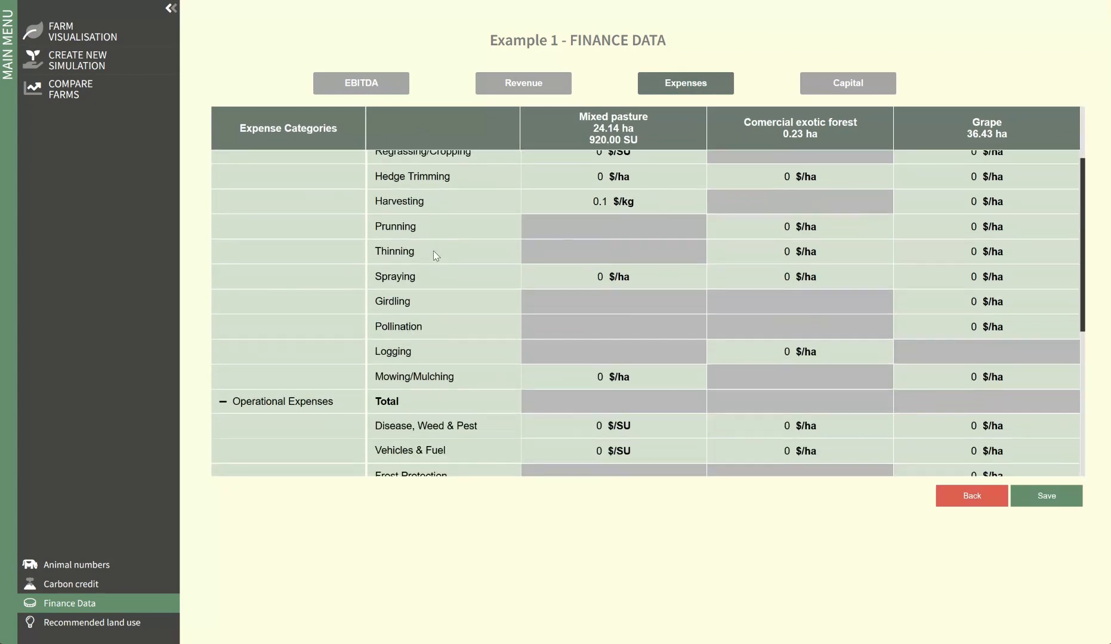